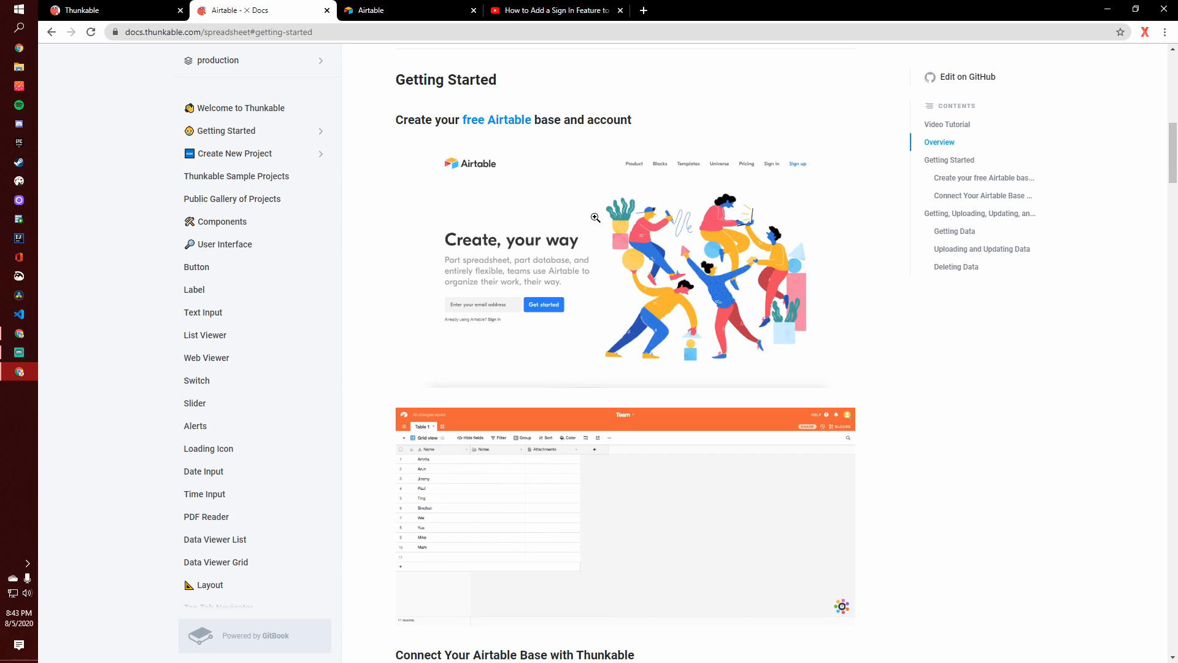
- Switch to the Thunkable project, add an Airtable component, and delete that extra component again
left_click(154, 6)
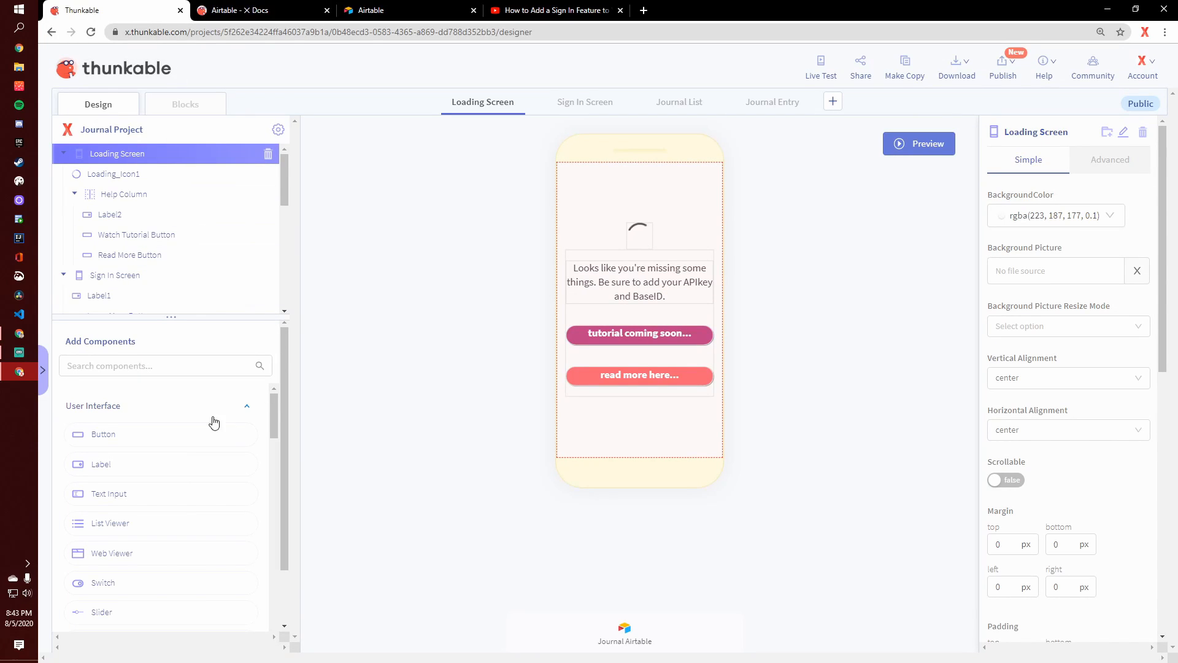
left_click(137, 366)
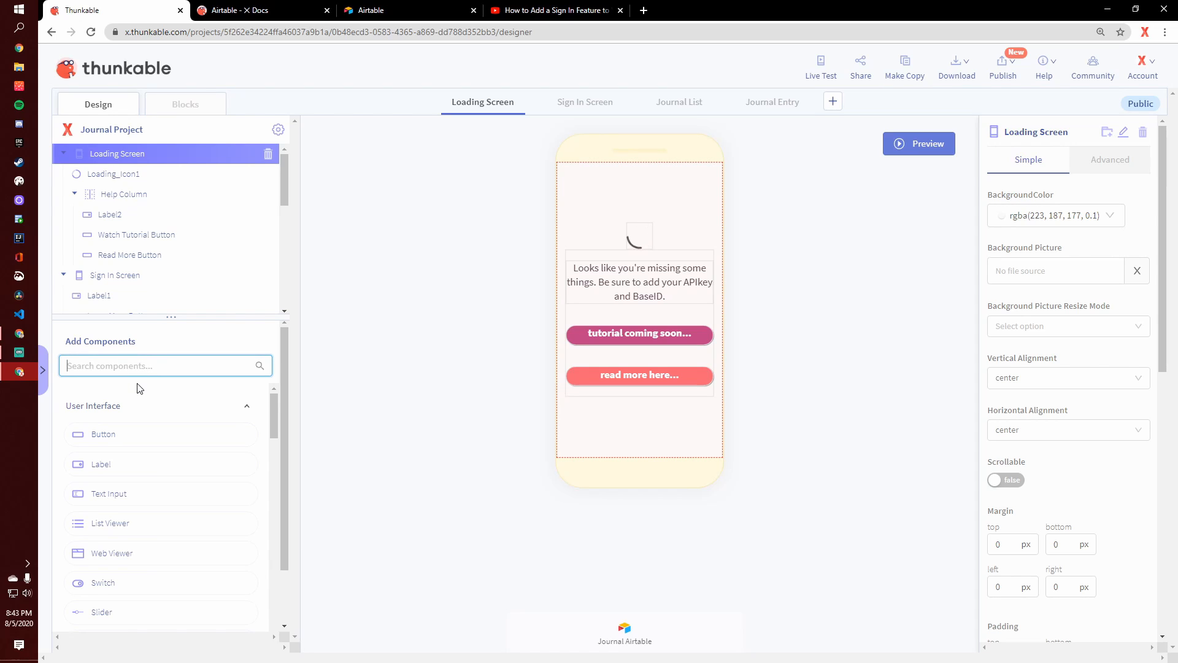
type("air")
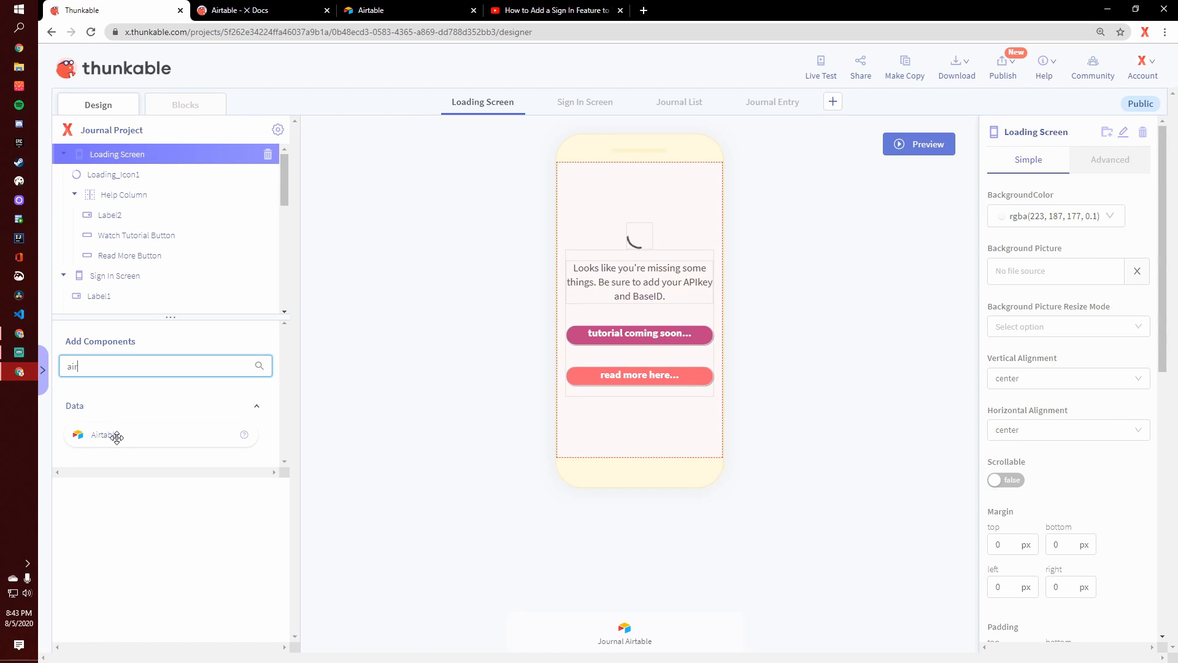
left_click_drag(132, 433, 628, 416)
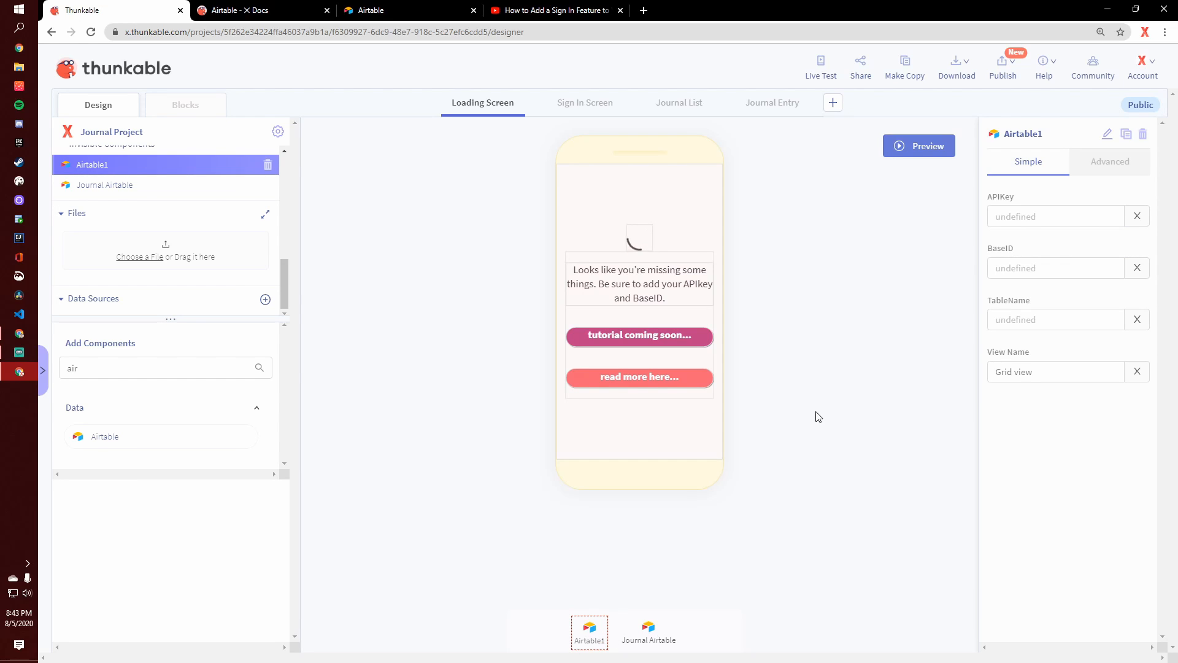
left_click(1144, 135)
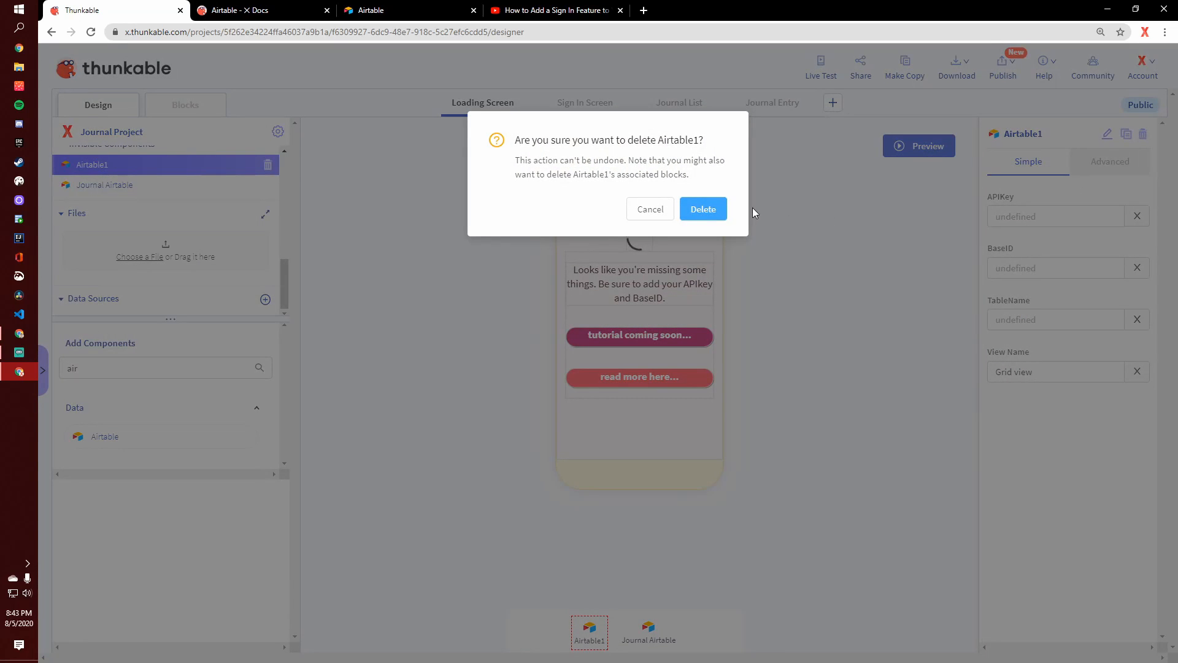
left_click(696, 205)
- Preview the app, close the preview, and inspect the Journal Airtable component's APIKey, BaseID and TableName fields
left_click(817, 73)
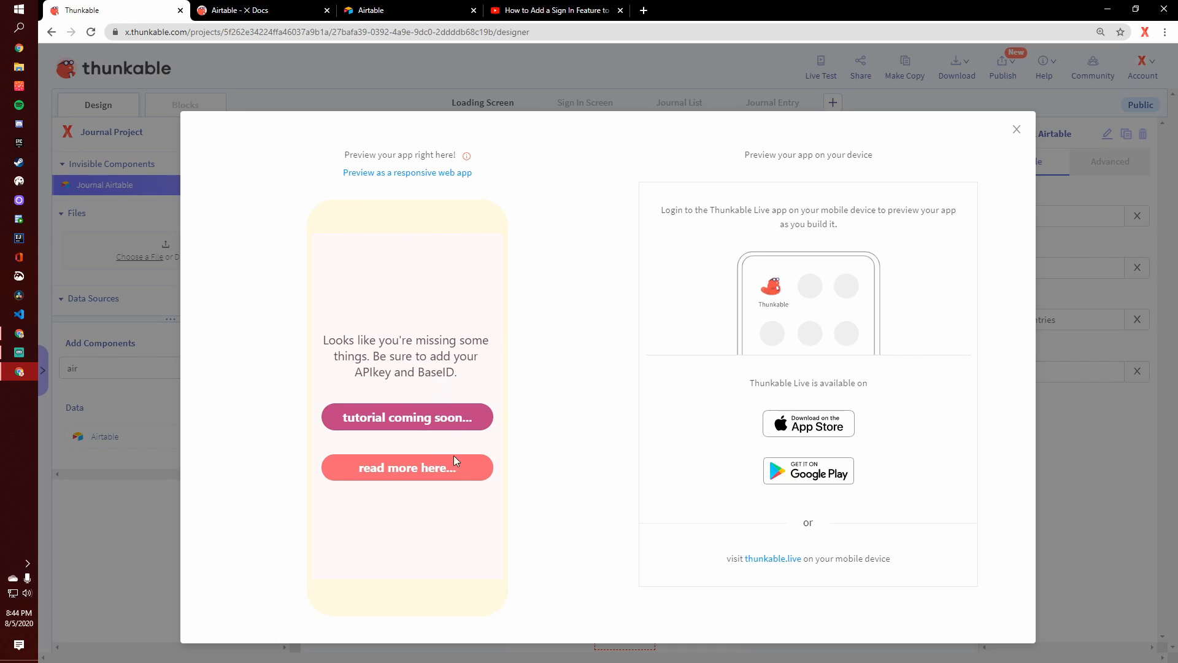
left_click(1015, 129)
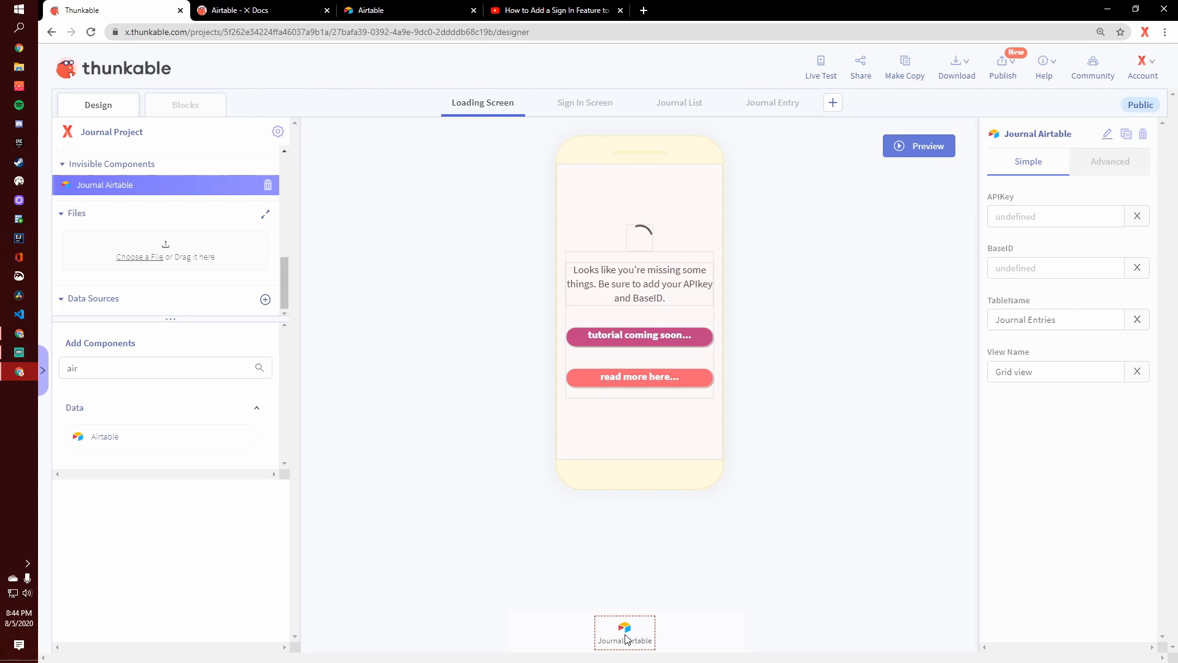
left_click(1027, 216)
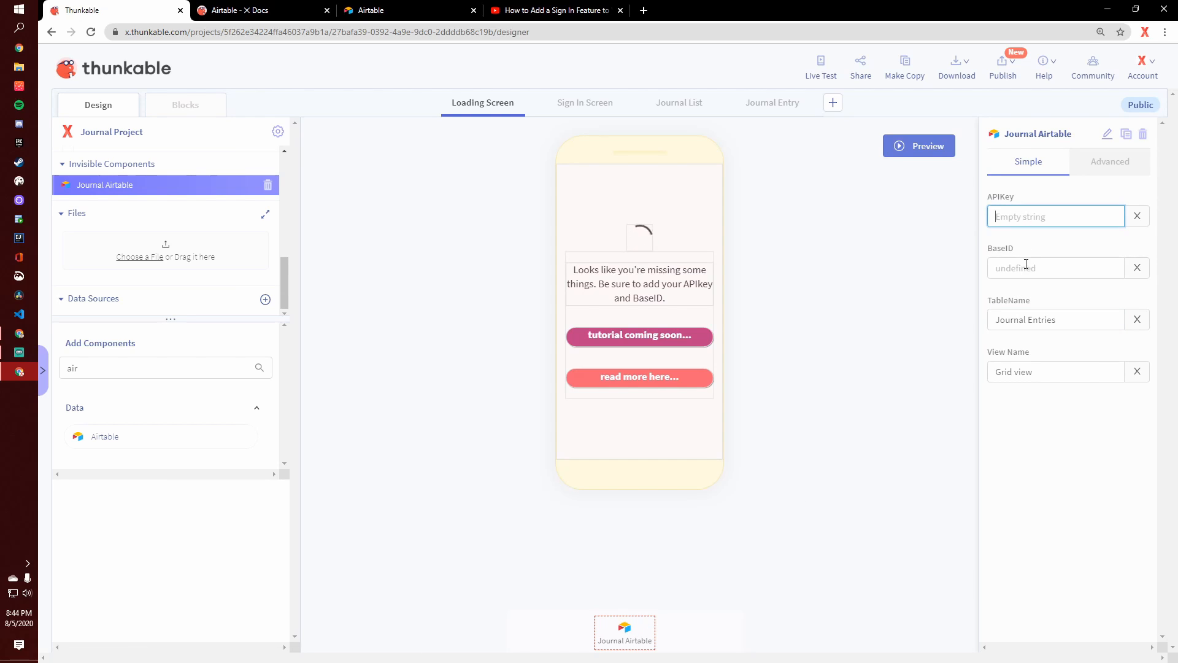
left_click(1026, 268)
left_click(1029, 319)
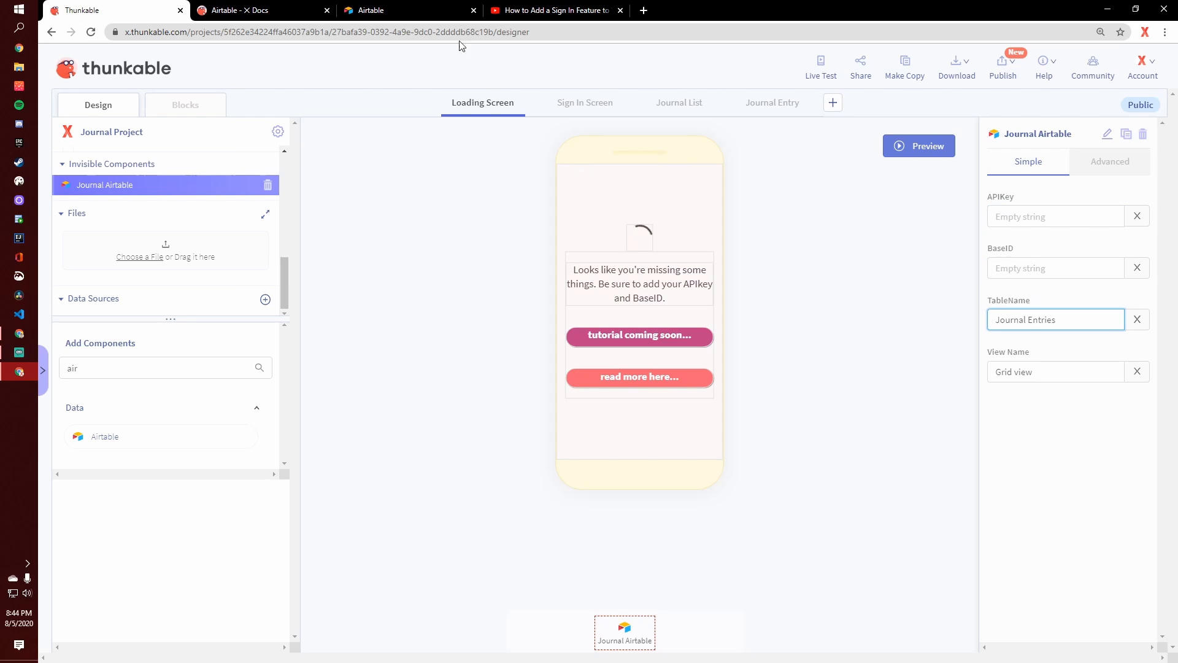
- Close the Airtable docs page, switch to Airtable, and create a base from scratch named Journals
left_click(327, 10)
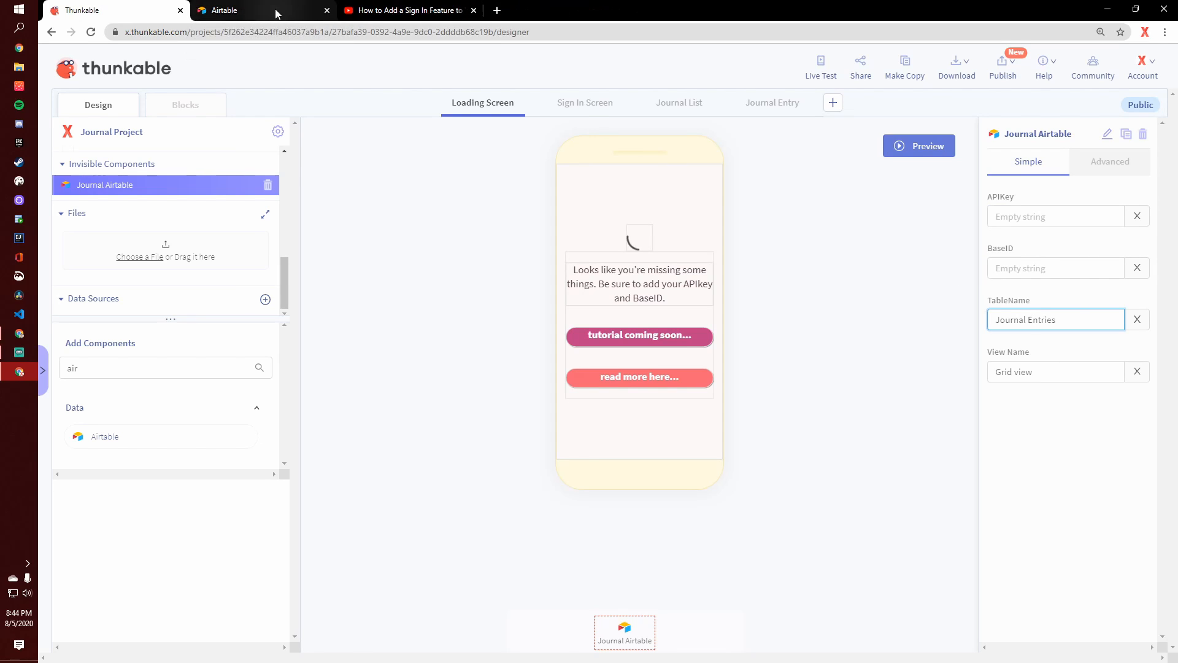
left_click(277, 10)
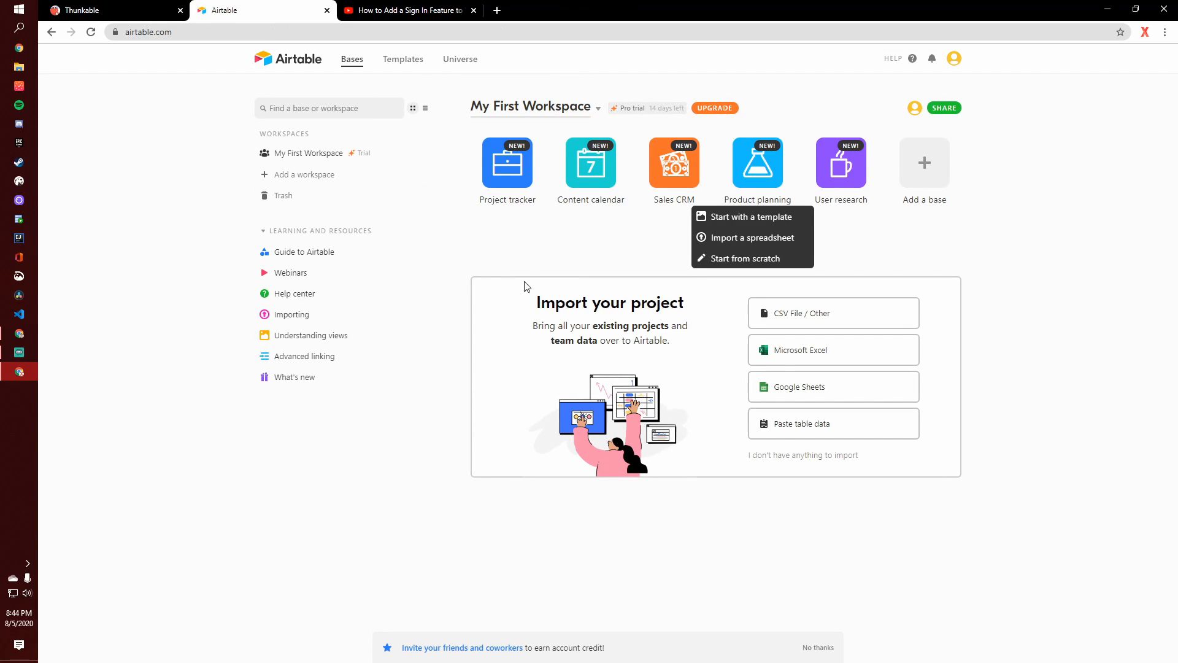
left_click(573, 266)
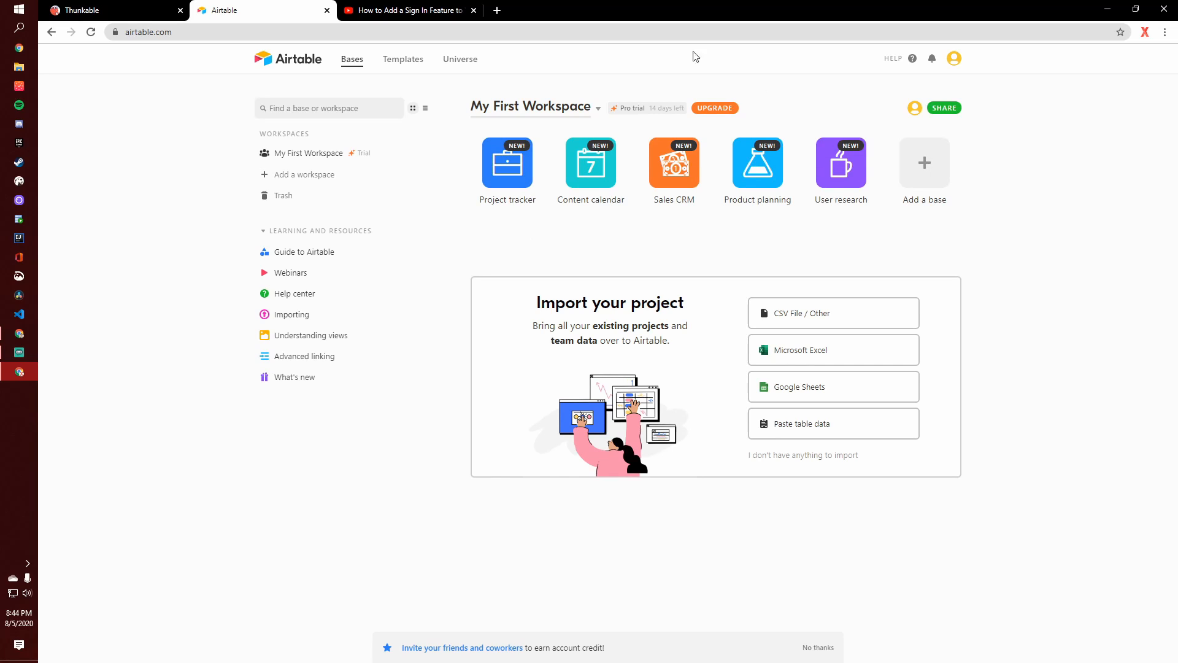
left_click(923, 177)
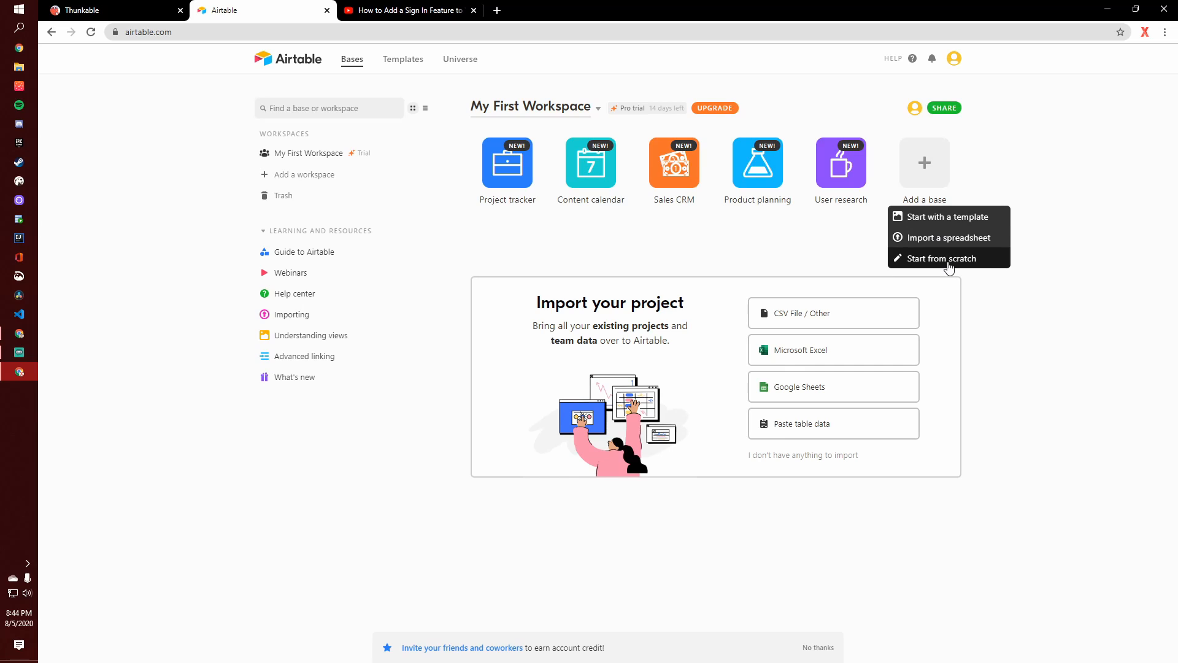
left_click(950, 259)
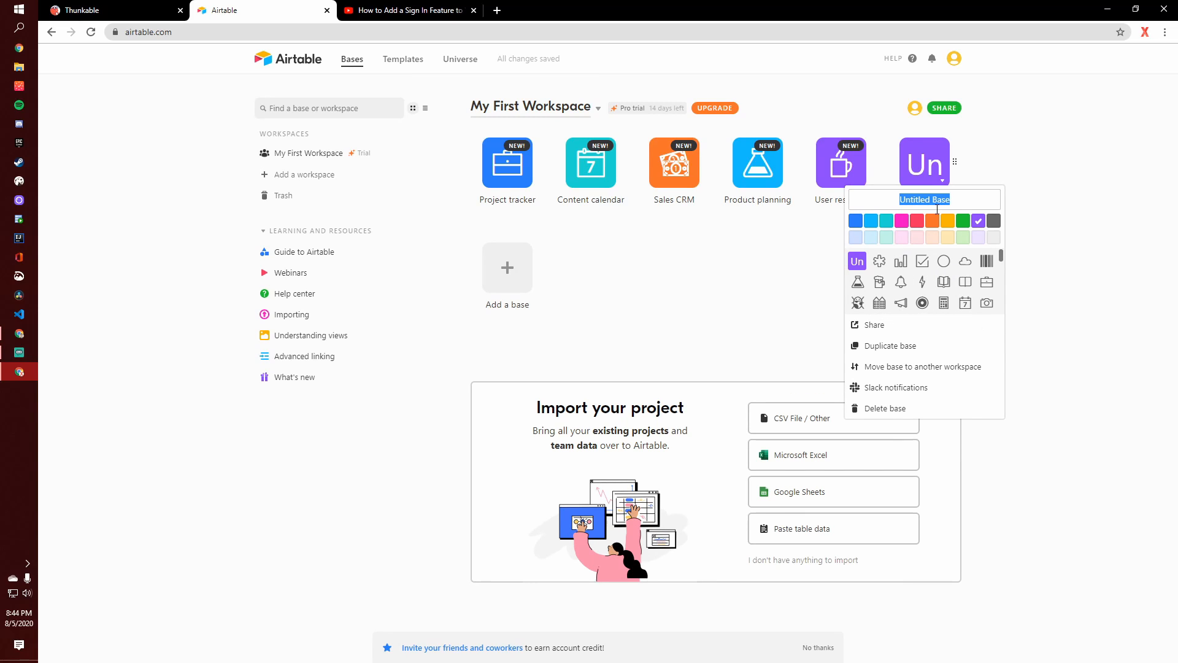
type("Jo")
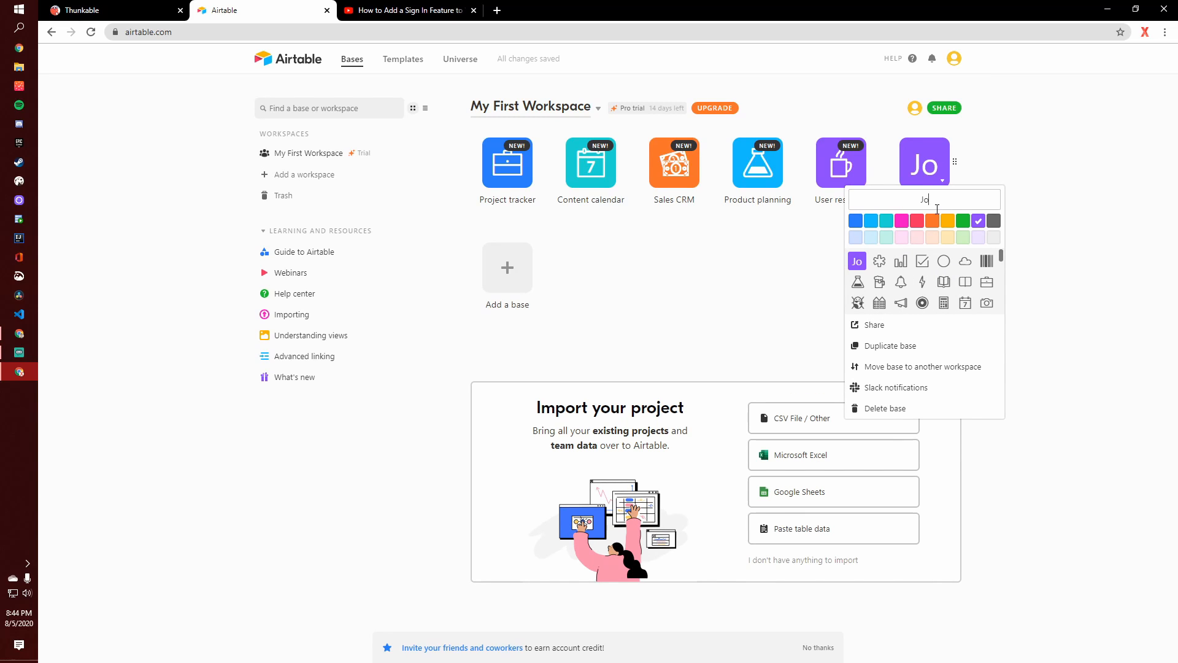
type("urnals")
- Open the Journals base, decline the welcome tour, and close the Blocks pane
left_click(924, 164)
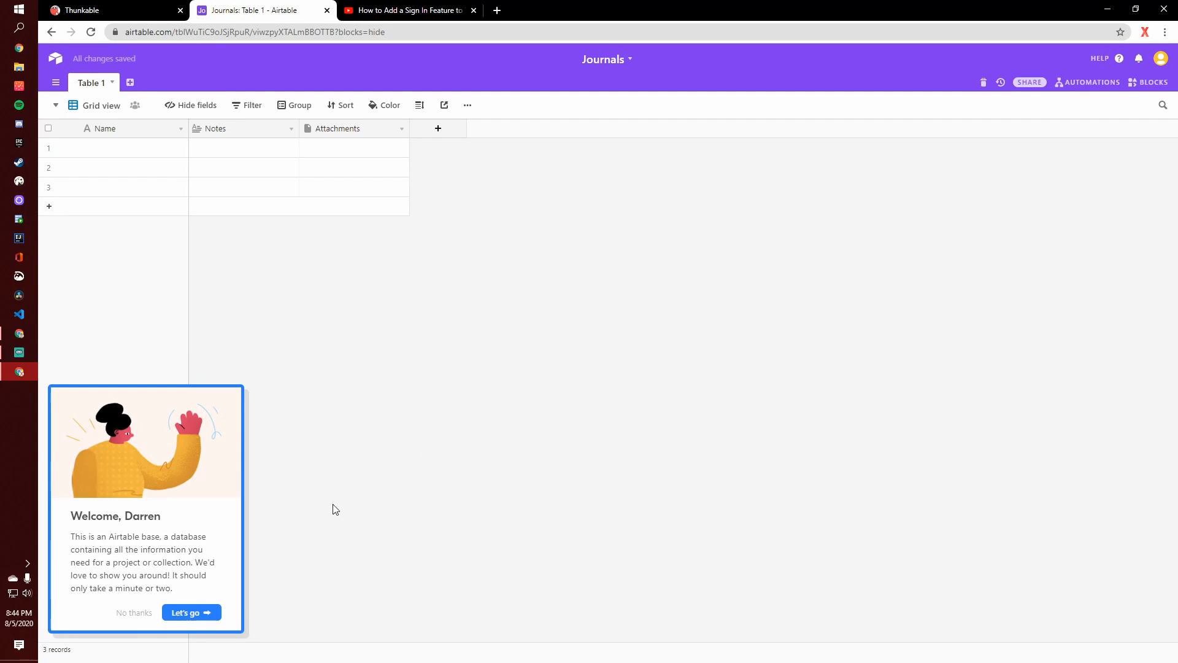
left_click(135, 612)
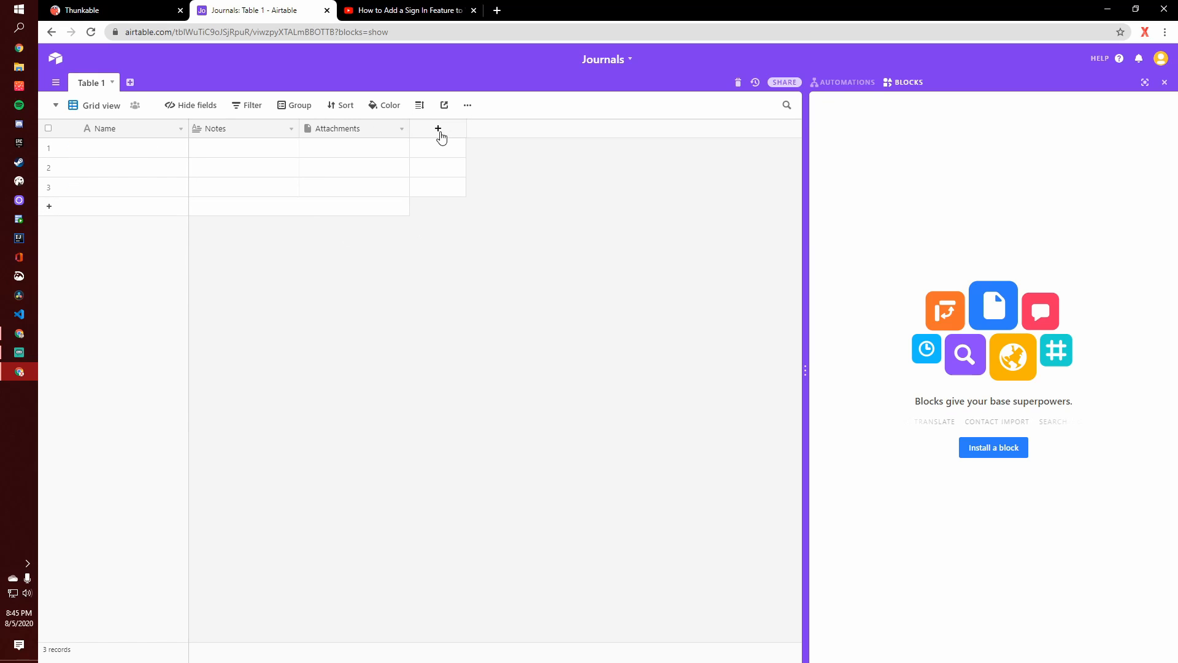
left_click(1166, 84)
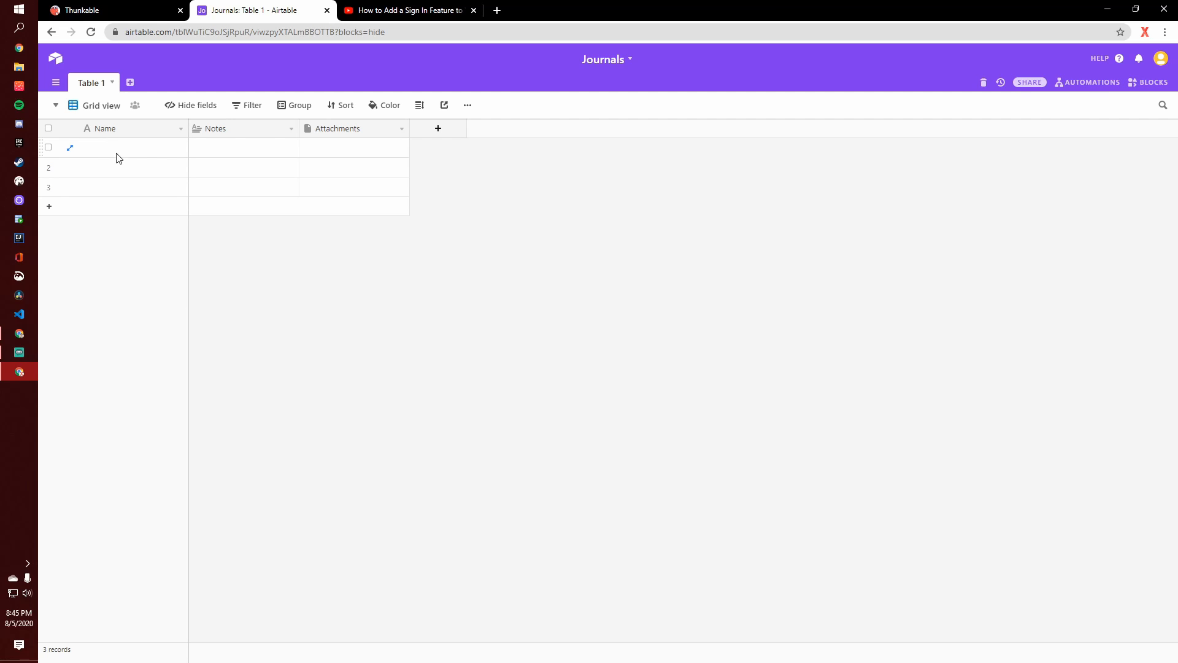
- Rename the base's first table as Journal Entries
left_click(95, 88)
left_click(97, 101)
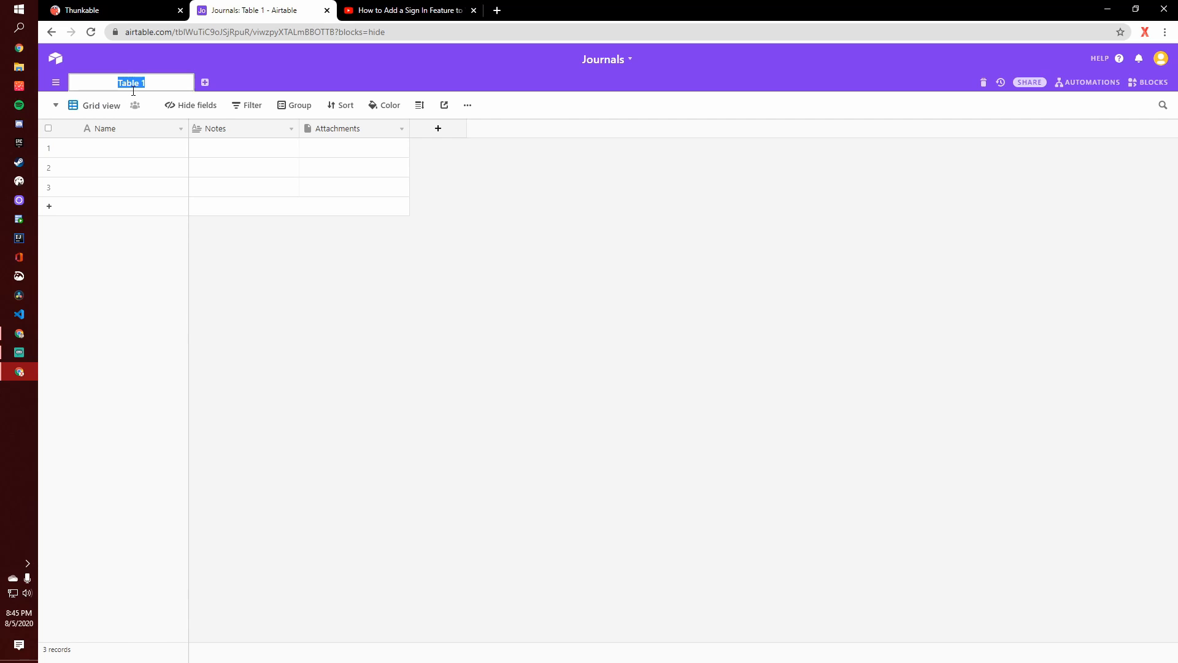
type("Journal Entries")
key("Return")
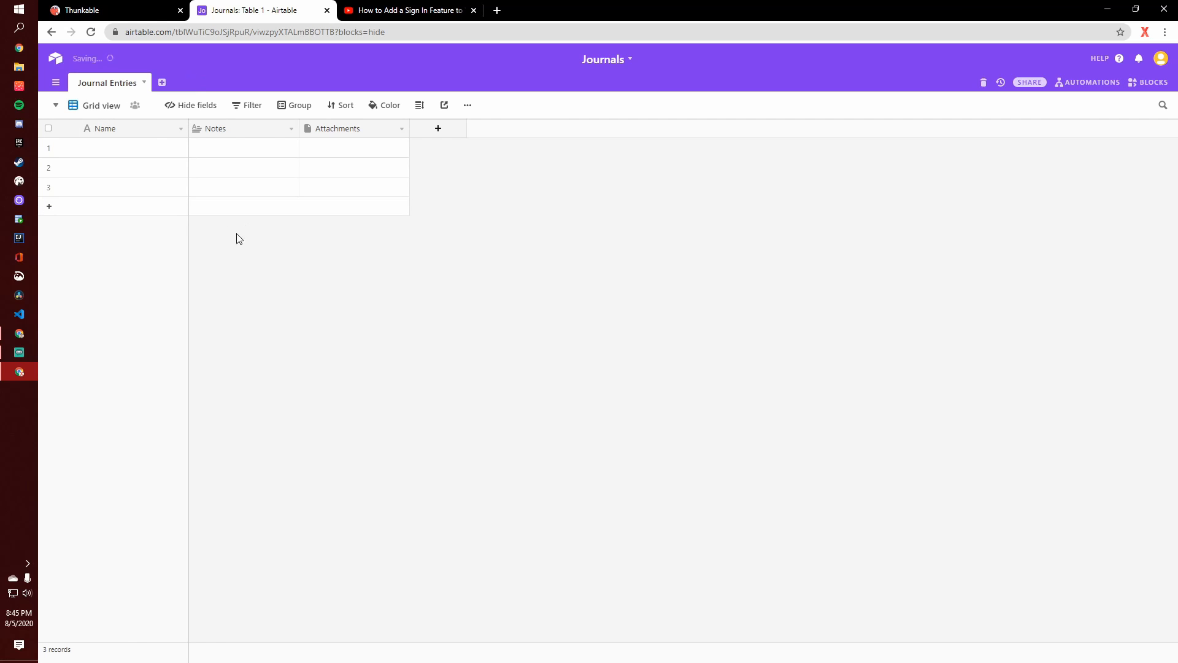
- Rename the table's primary Name field as User ID and save it
right_click(127, 136)
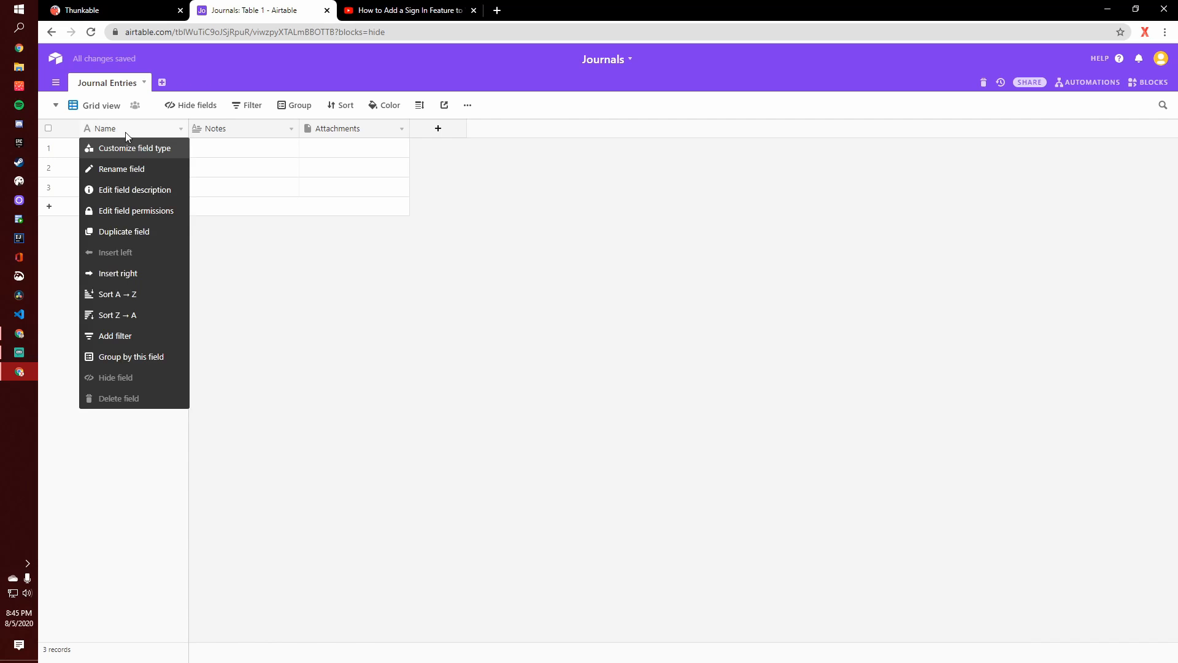
left_click(129, 164)
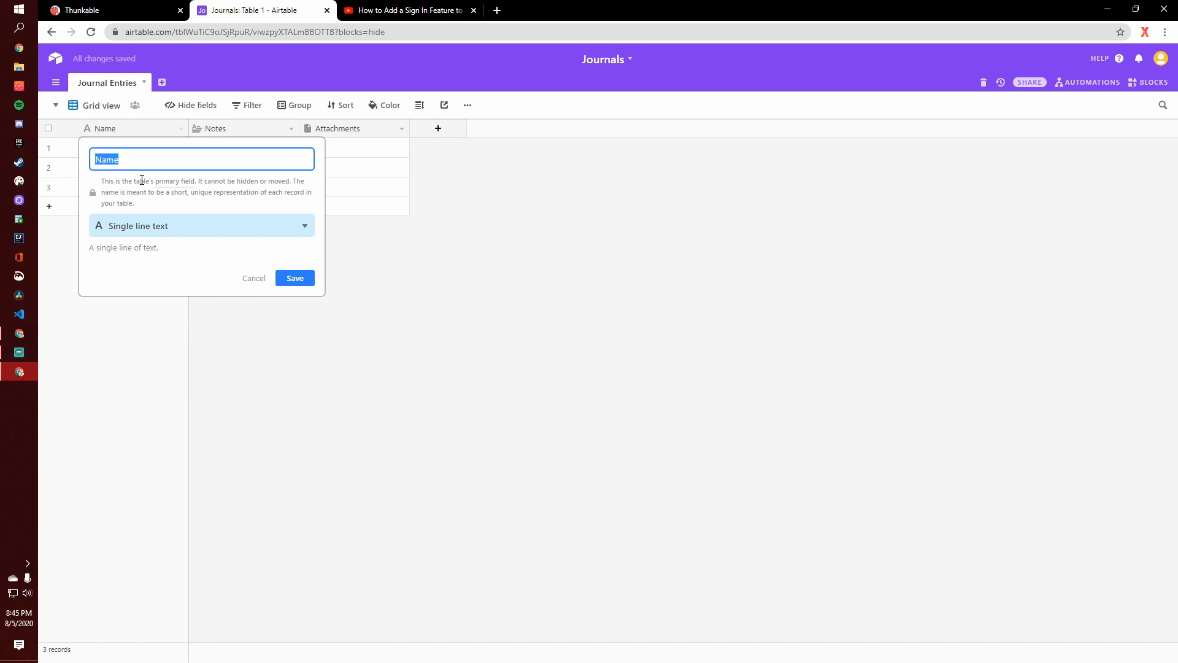
type("User ID")
left_click(307, 279)
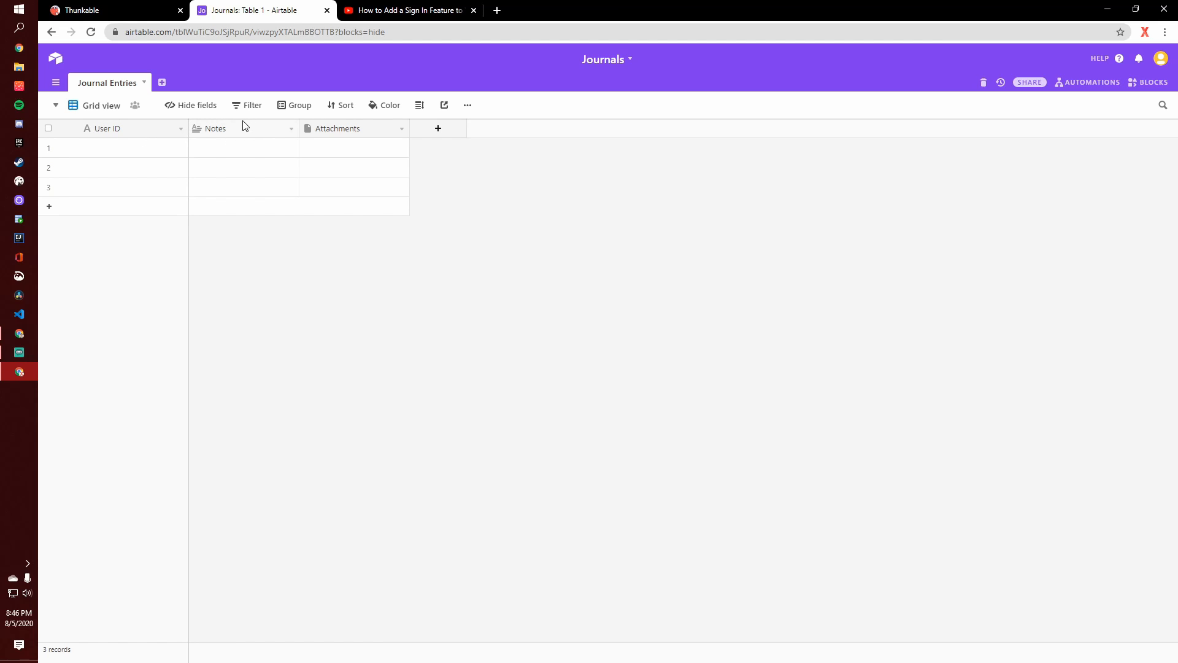
- Rename the Notes field as Journal Entry and save it
right_click(242, 136)
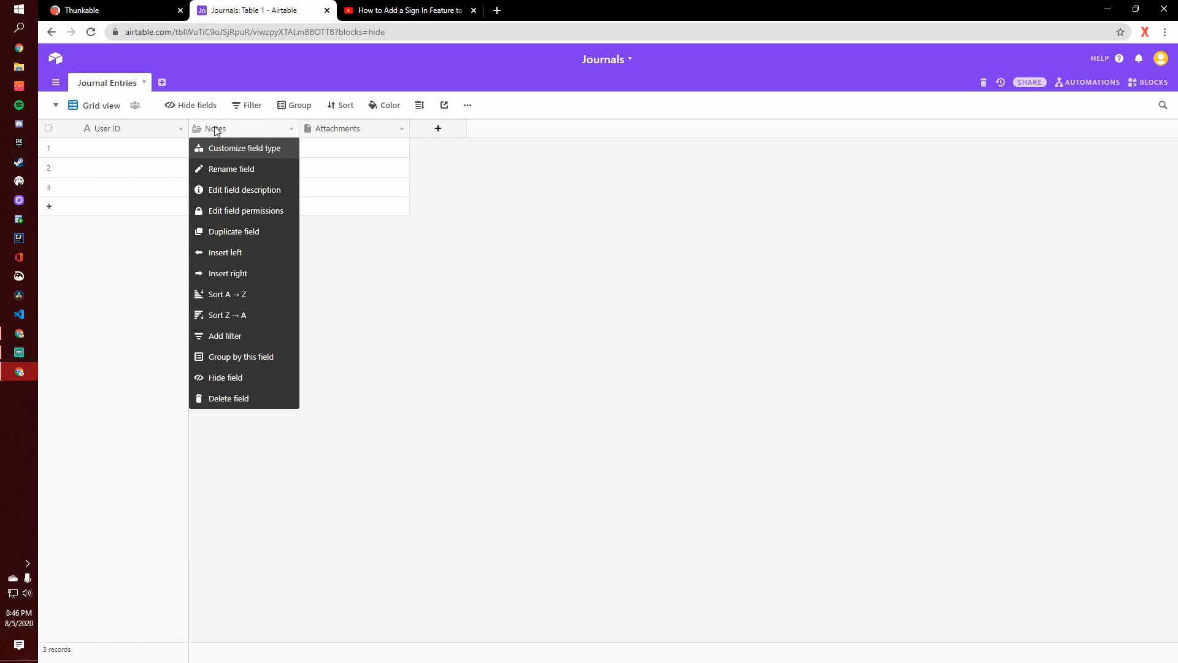
left_click(216, 169)
type("Journal Entry")
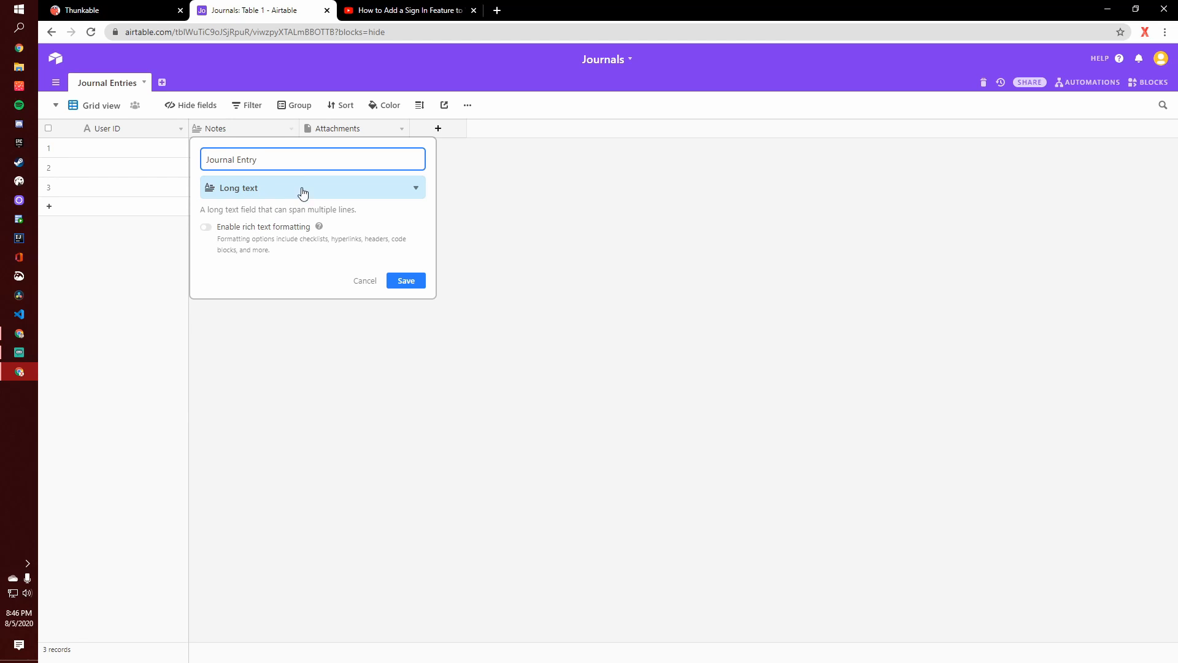
left_click(402, 284)
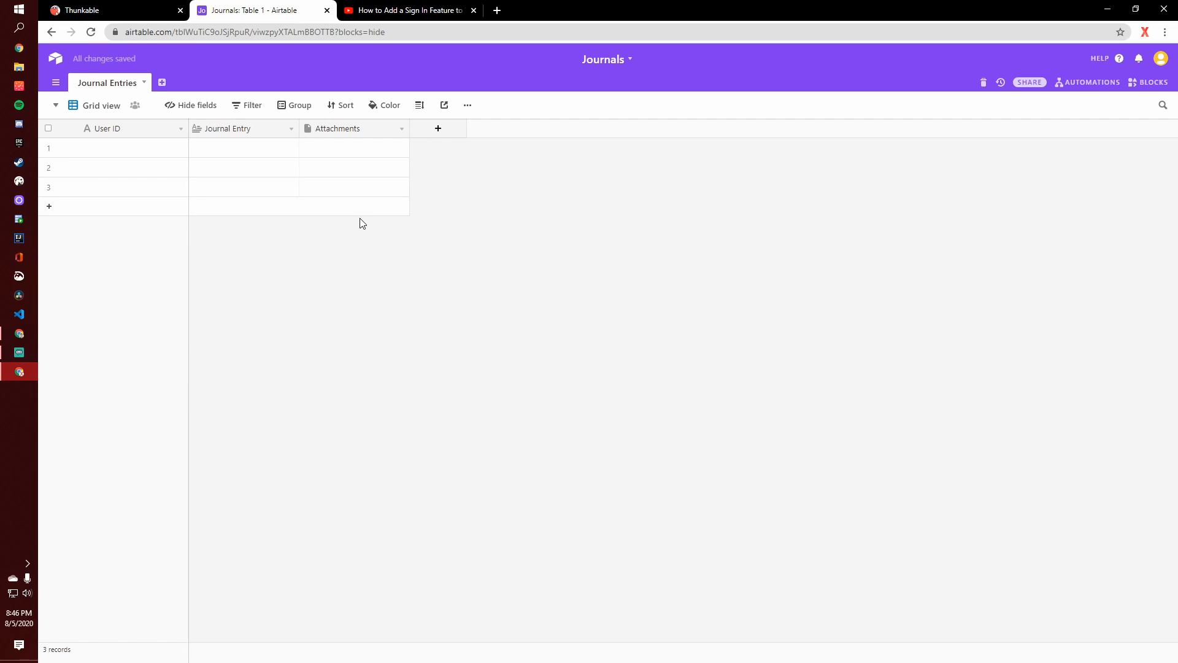
- Turn the Attachments field into a Created time field named Date with the Friendly date format
right_click(360, 132)
left_click(358, 168)
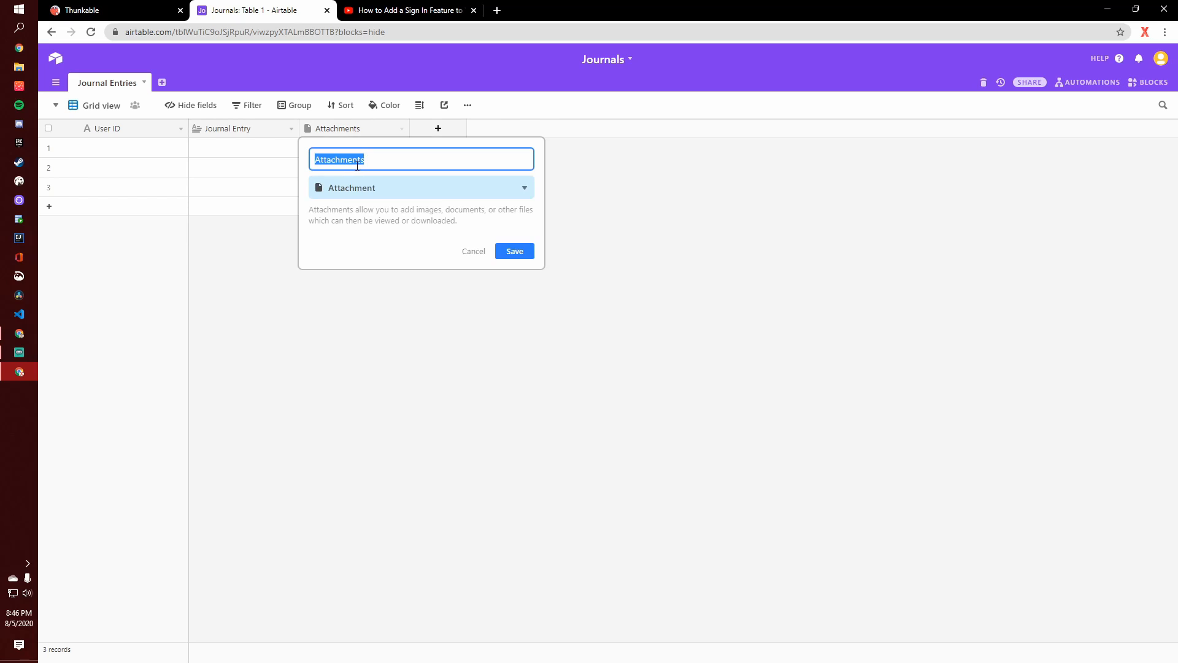
type("Date")
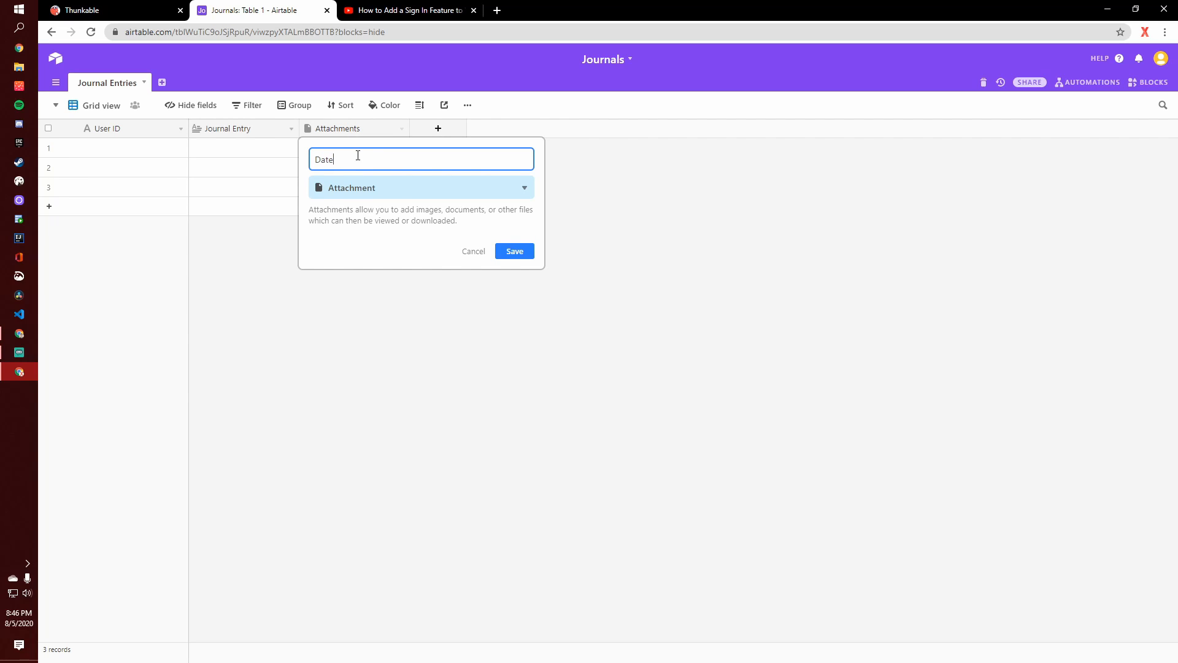
left_click(376, 189)
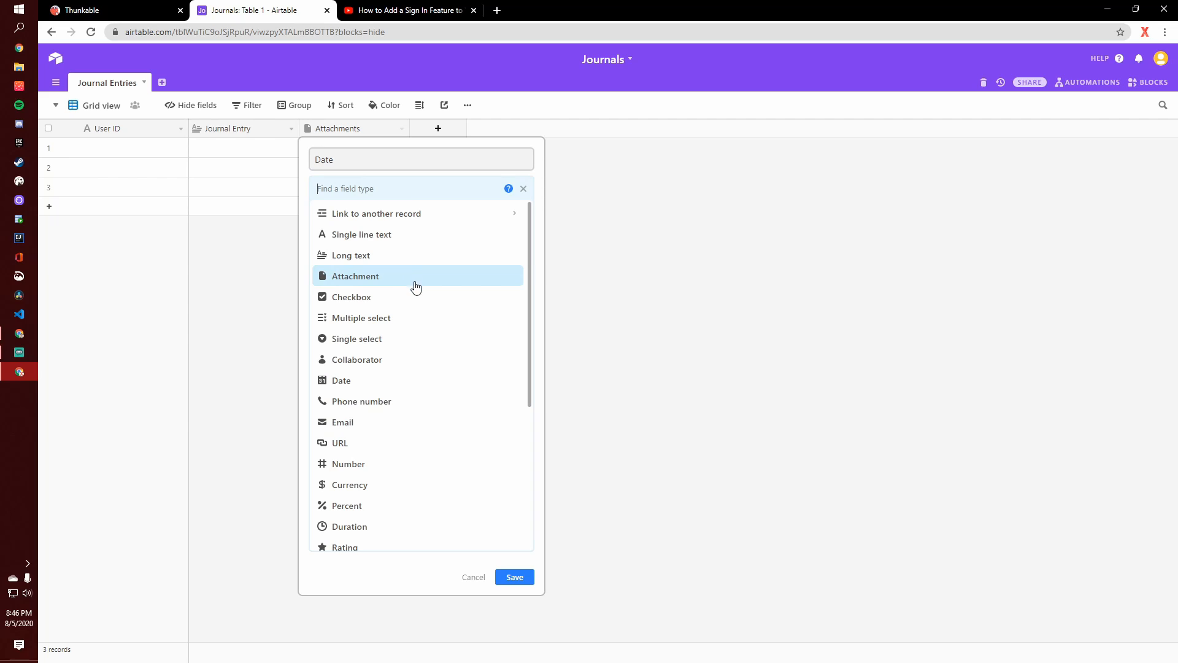
scroll(417, 289, "down", 5)
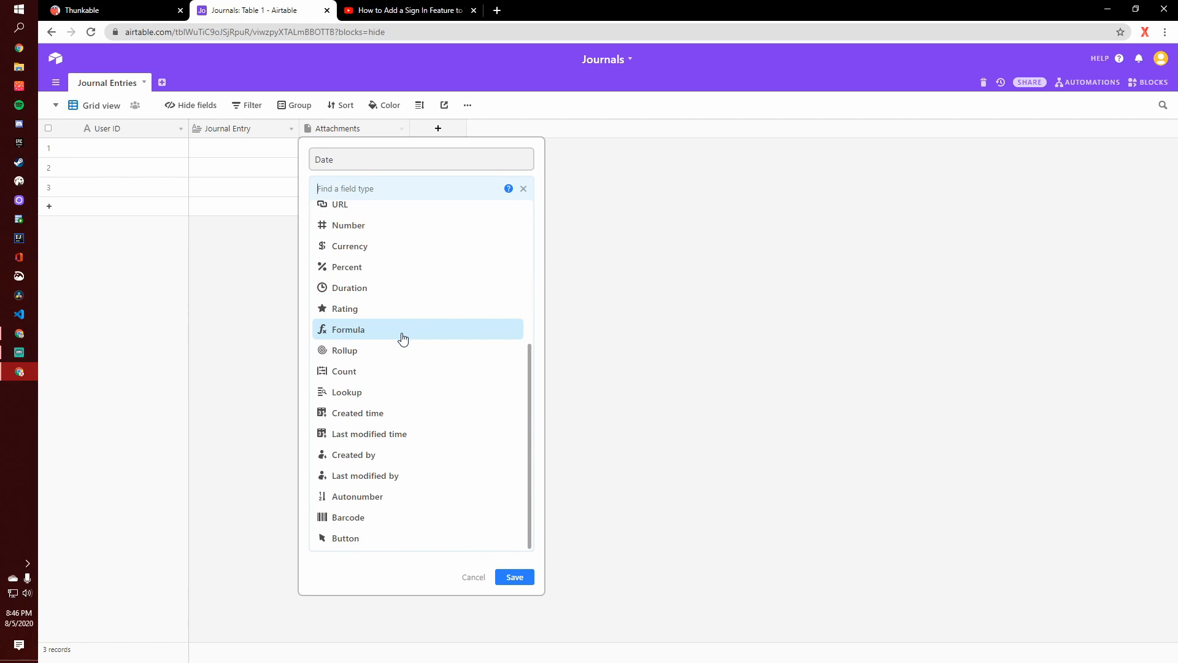
left_click(395, 414)
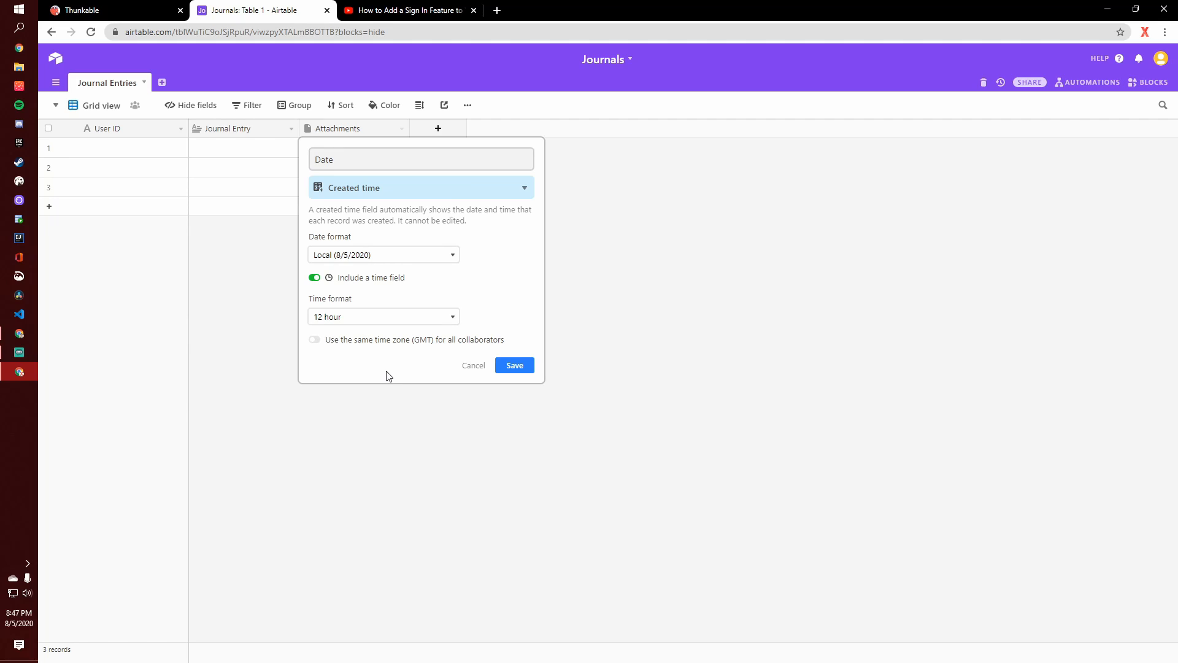
left_click(384, 255)
left_click(384, 281)
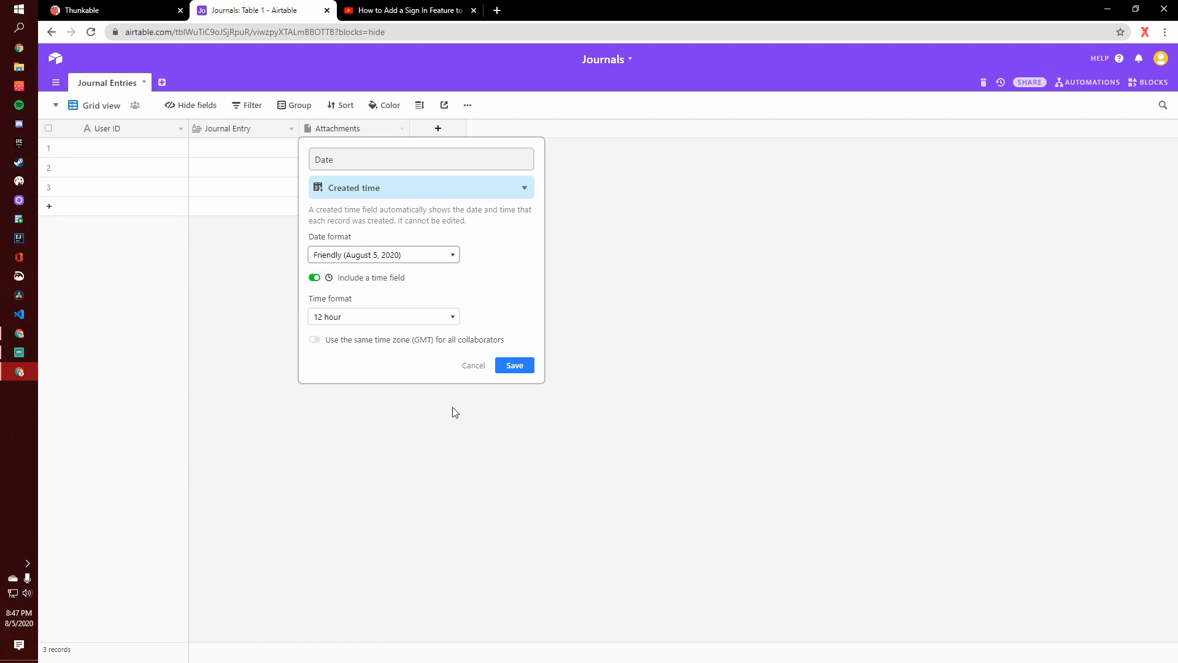
left_click(514, 366)
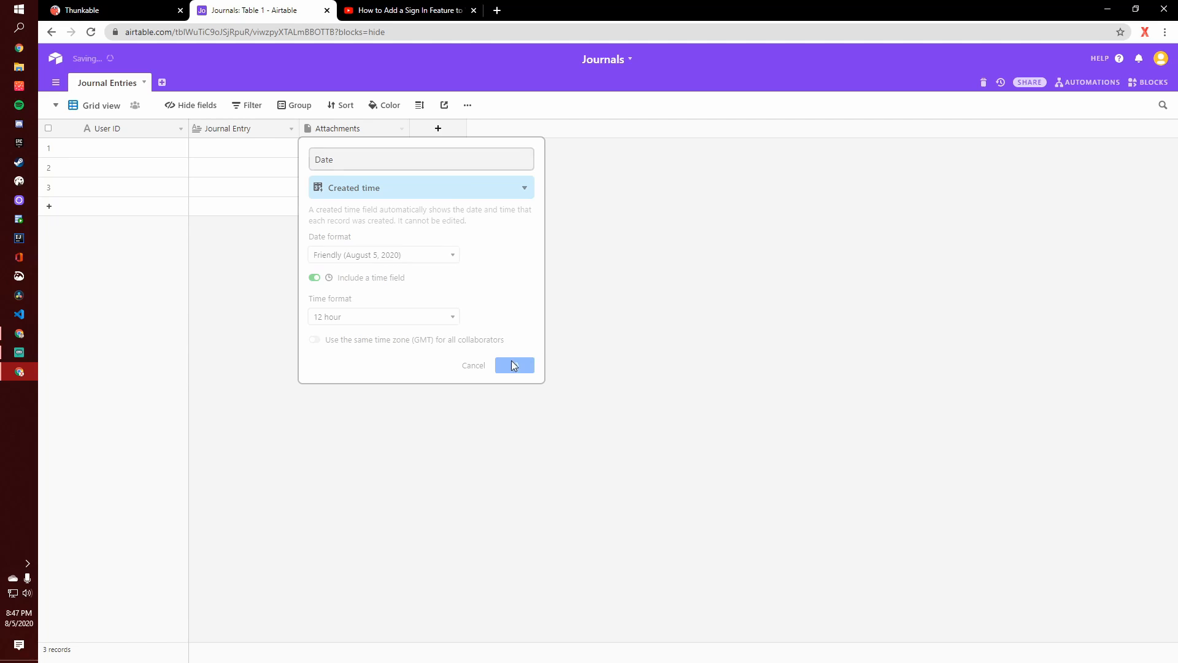
- Delete two of the three empty records from the Journal Entries table
right_click(102, 192)
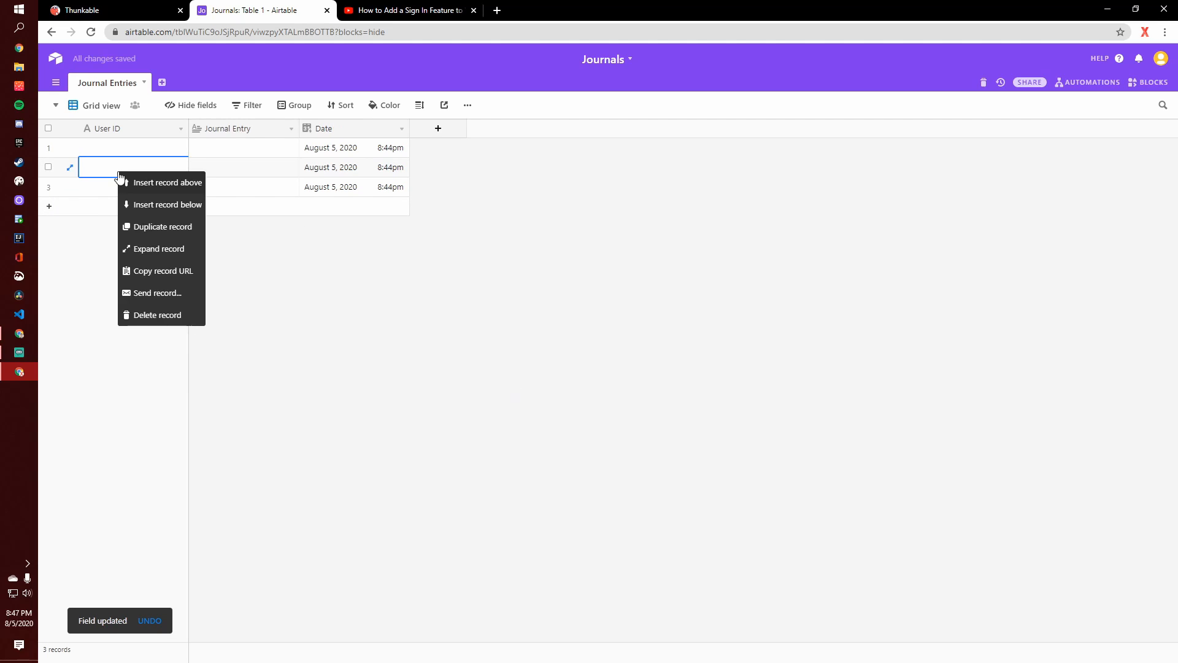
left_click(157, 312)
right_click(139, 170)
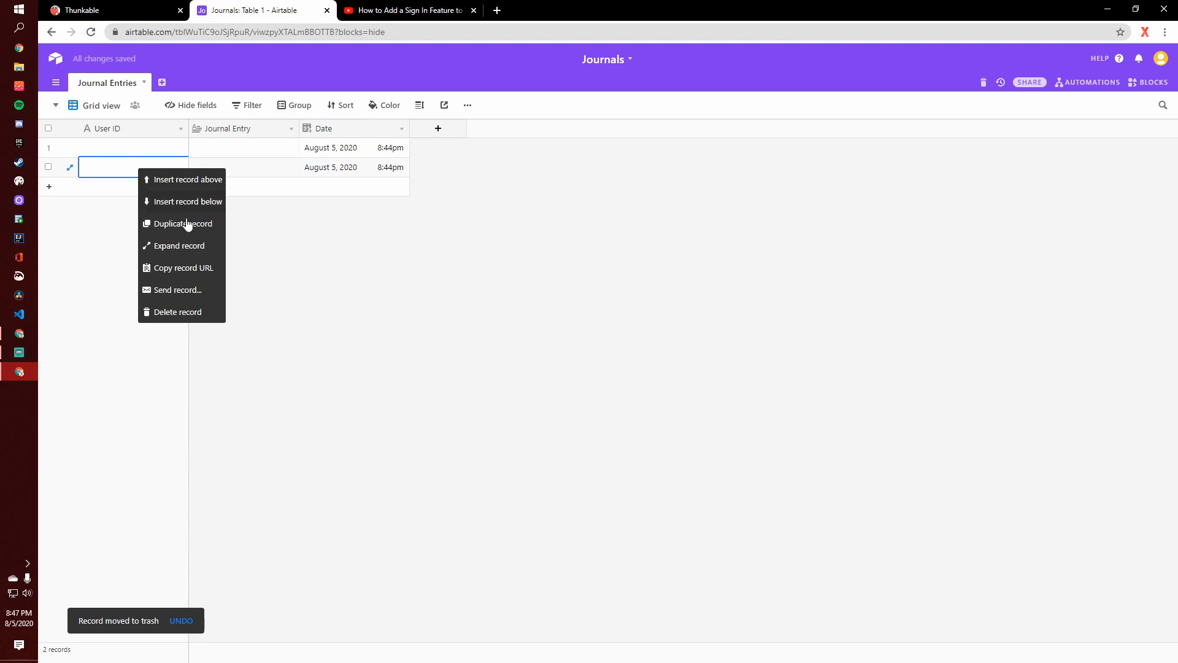
left_click(166, 312)
right_click(127, 149)
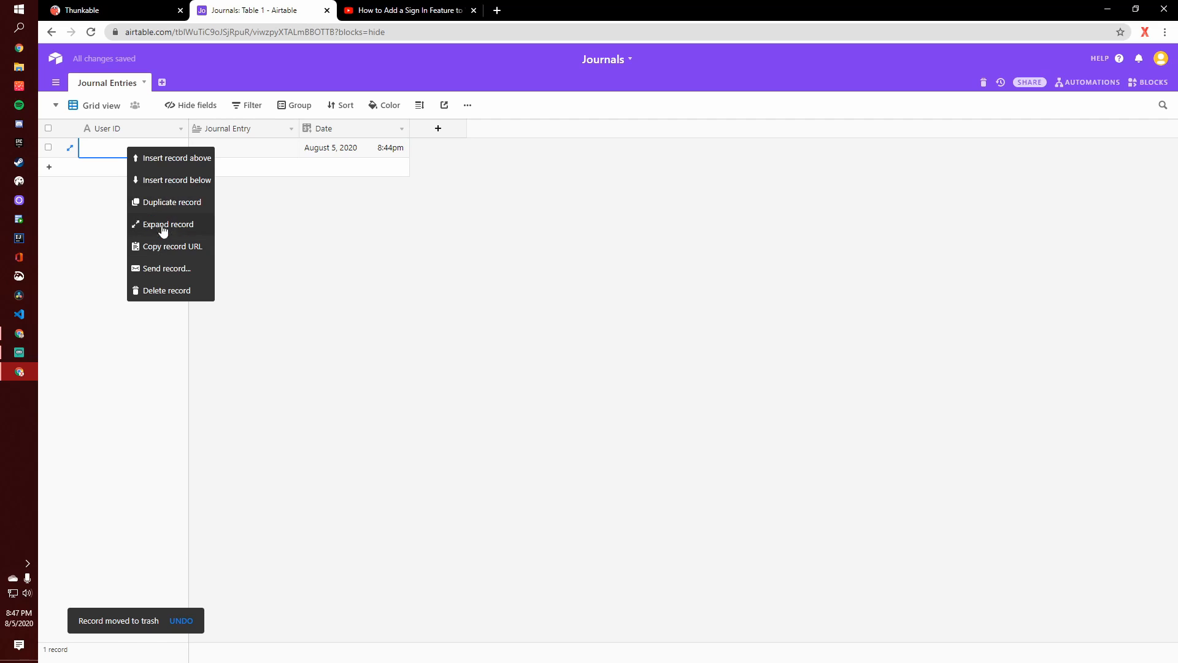
- Fill the remaining record with User ID SampleID and the Journal Entry text "This is my first entry!"
left_click(98, 144)
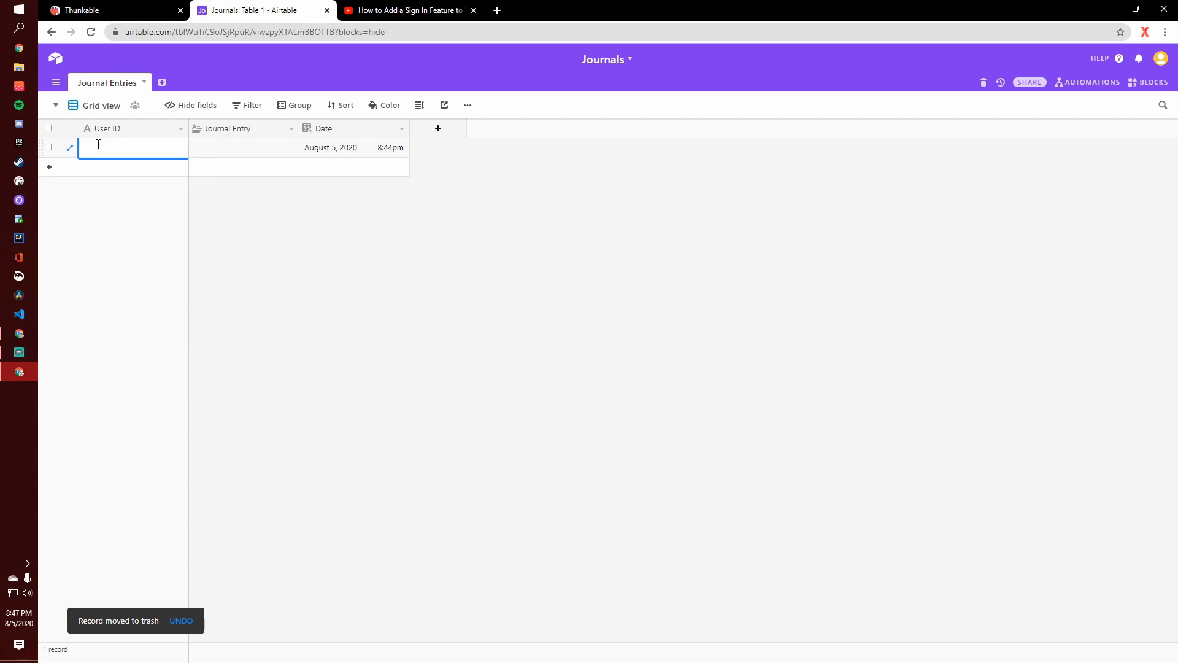
type("Smaple")
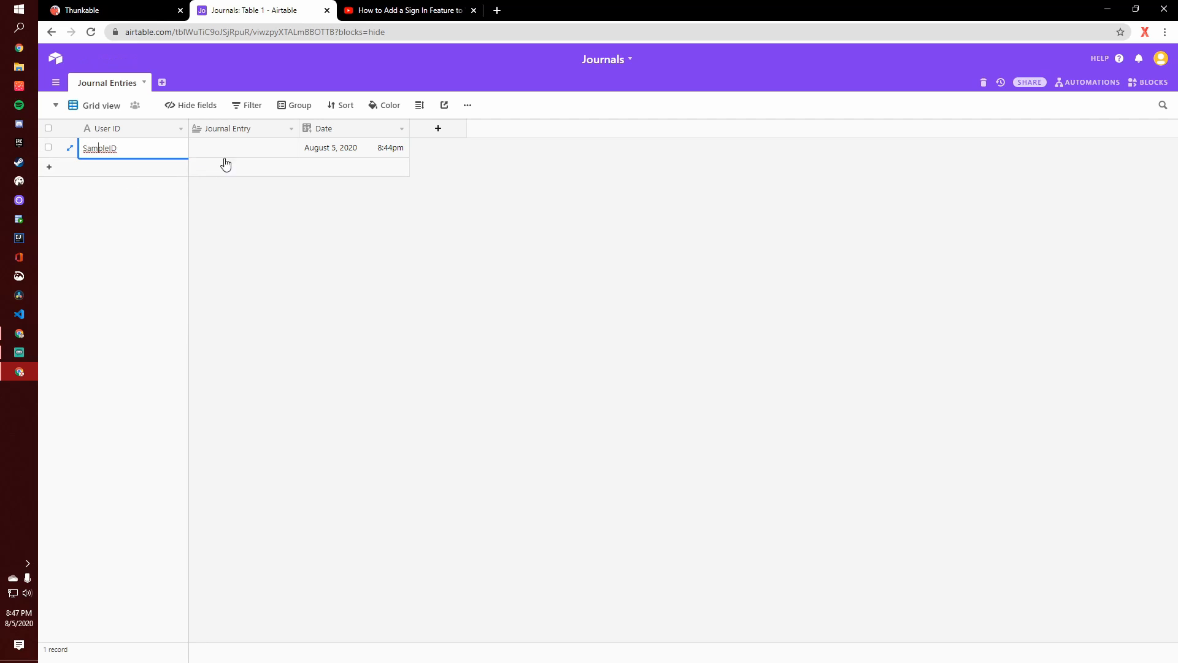
left_click(231, 154)
left_click(236, 153)
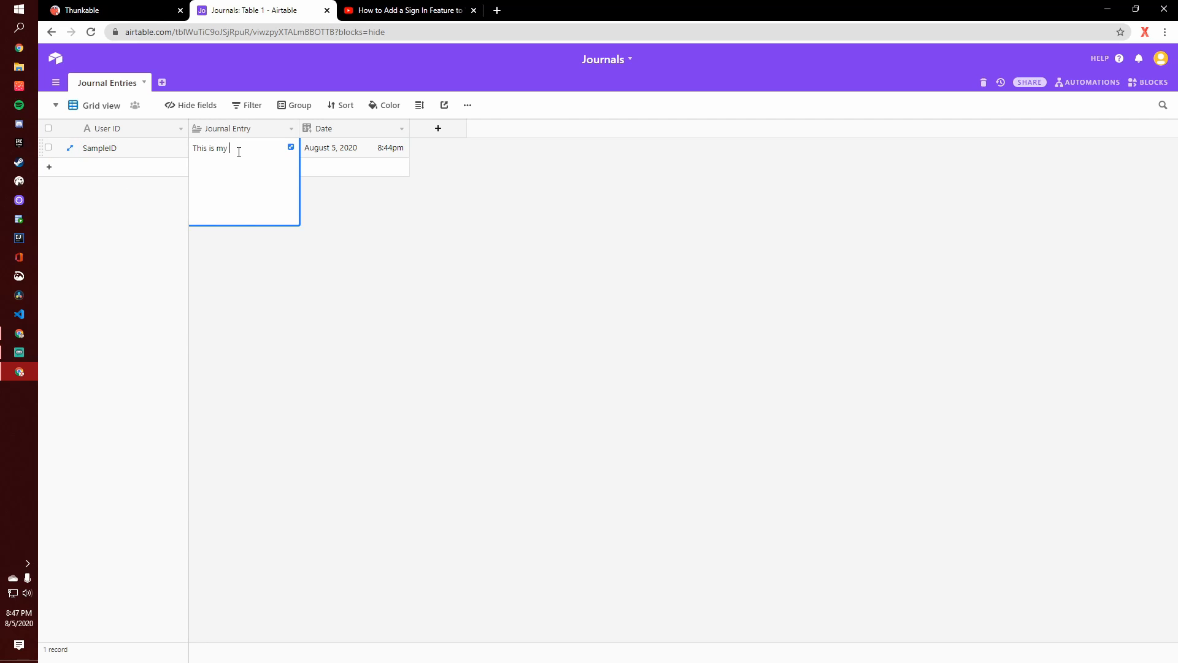
type("This is my first entry!")
left_click(254, 270)
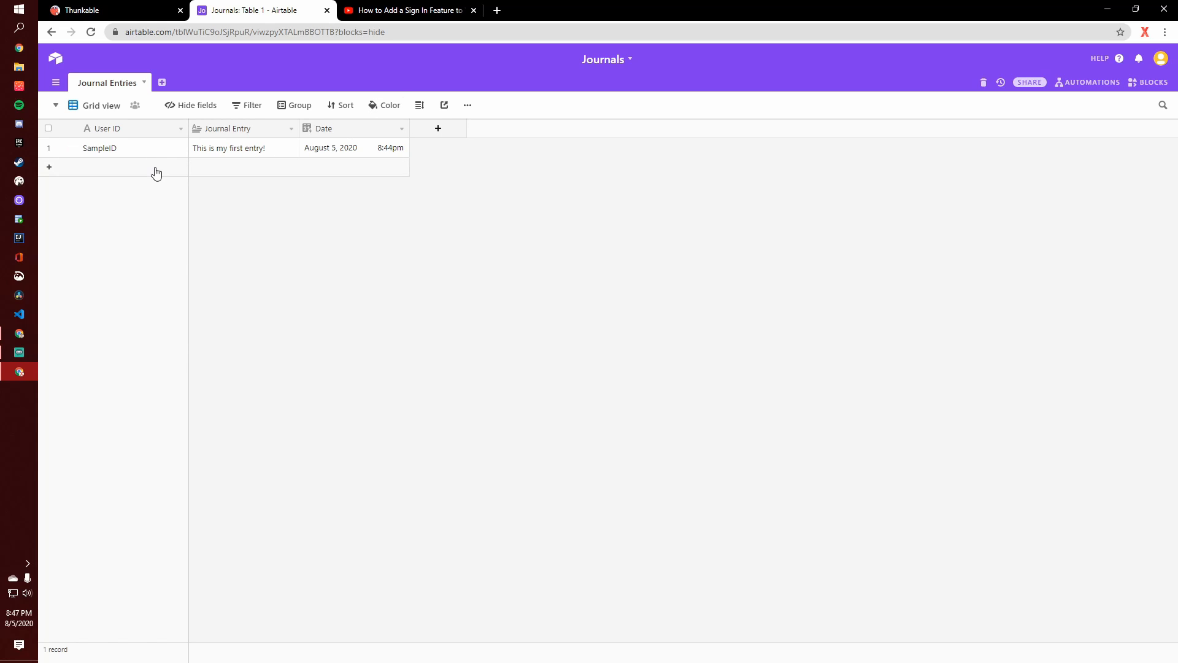
- Switch to Thunkable and examine the View Name setting of the Journal Airtable component
left_click(144, 9)
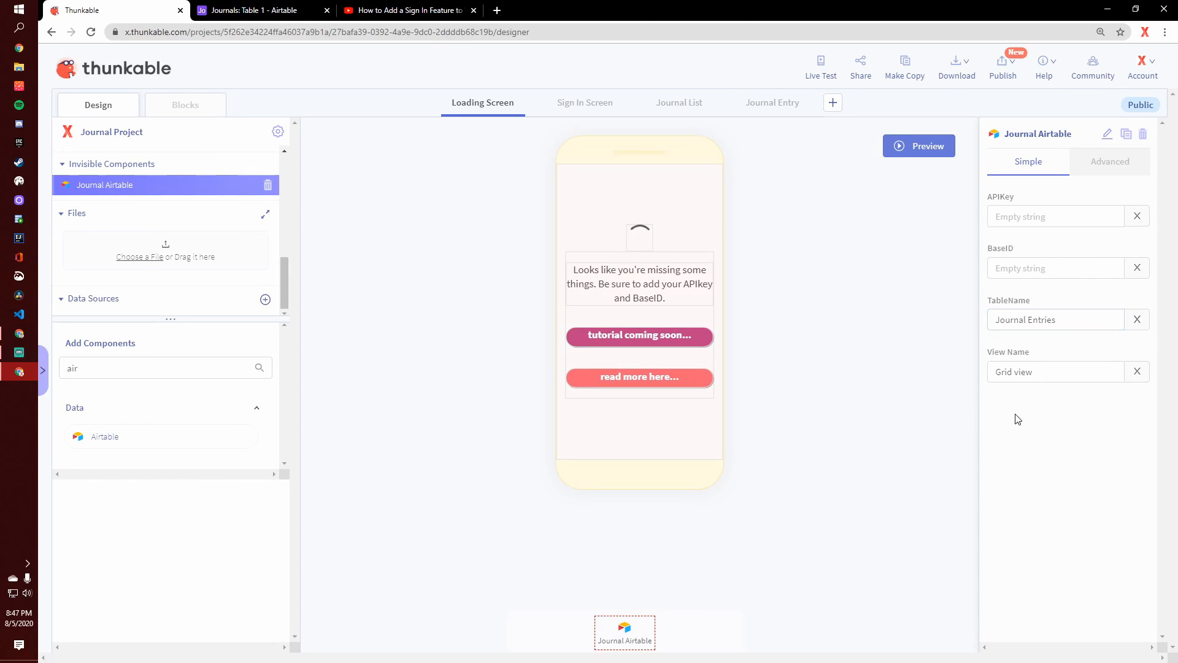
left_click(1051, 372)
left_click_drag(1037, 353, 988, 354)
left_click(1005, 357)
left_click_drag(1041, 371, 989, 370)
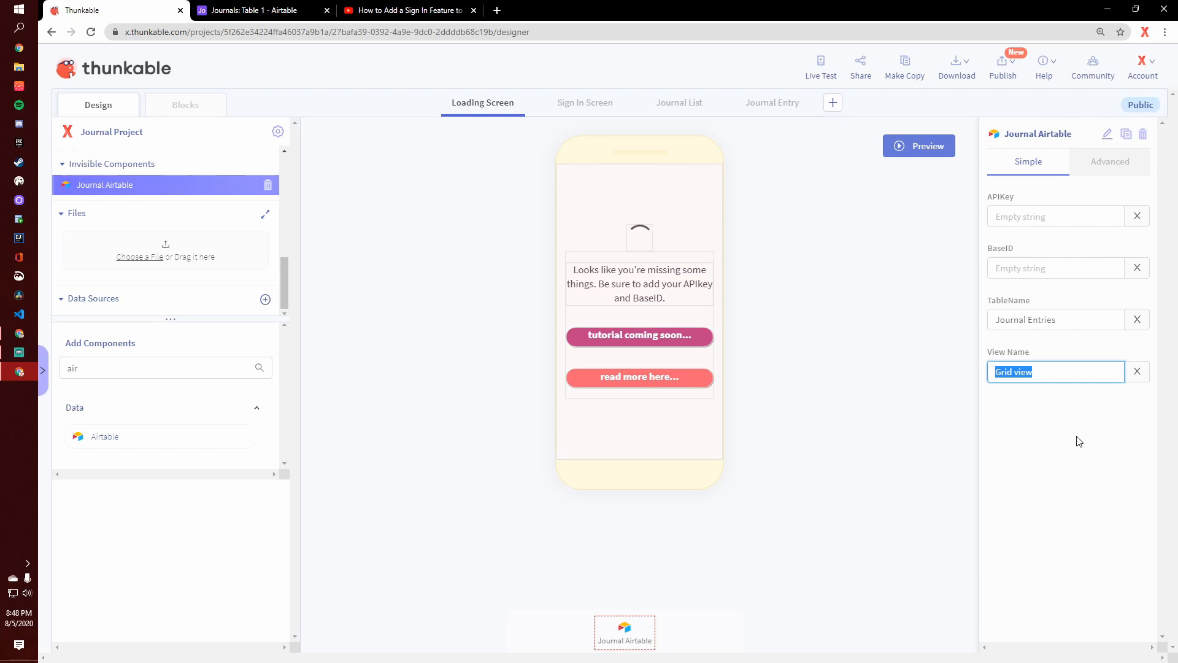
left_click_drag(1044, 371, 967, 380)
left_click_drag(1053, 369, 981, 370)
left_click(994, 346)
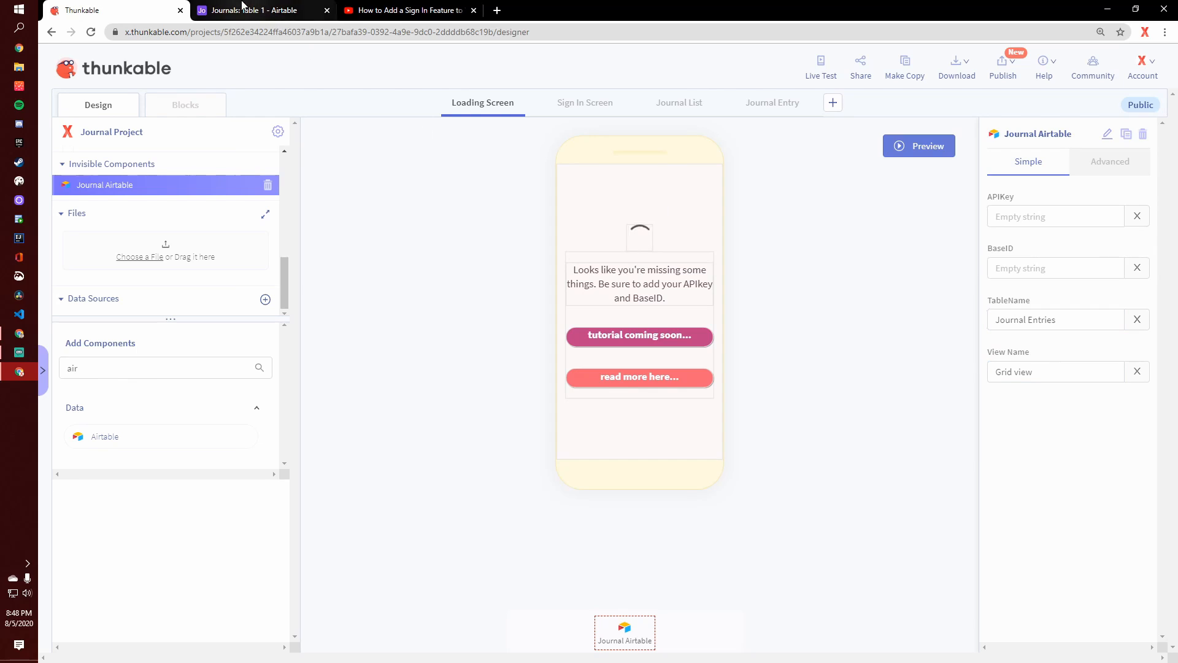
- Switch to the Airtable base and check its table name and view name against the component's settings
left_click(242, 6)
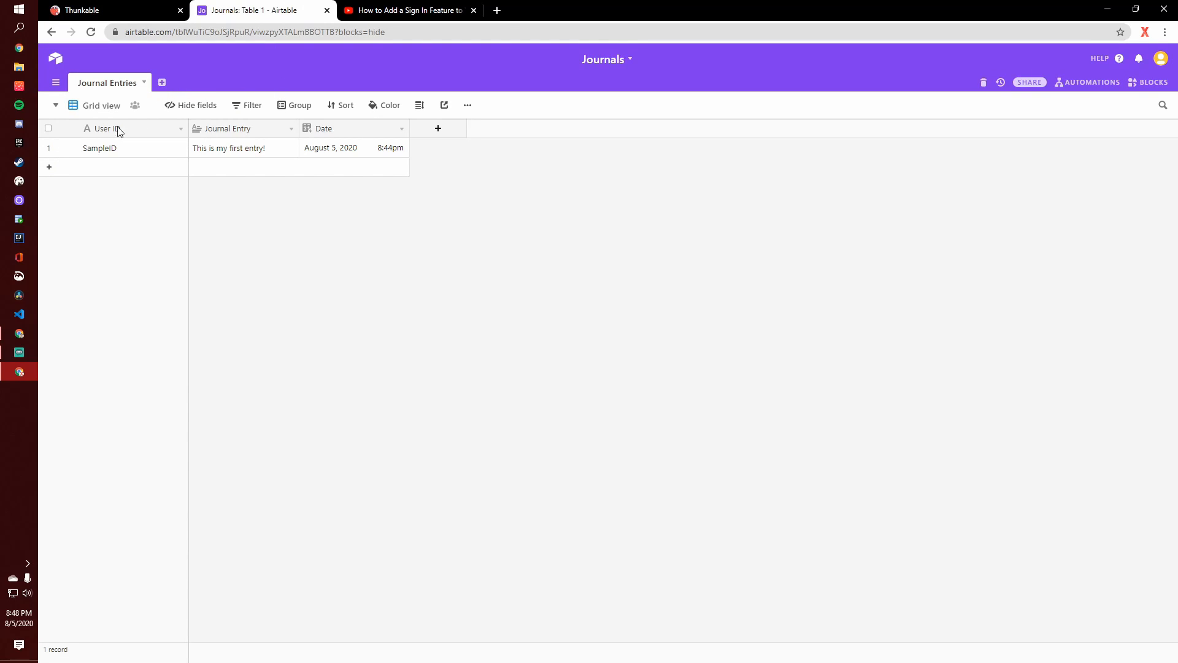
left_click(161, 83)
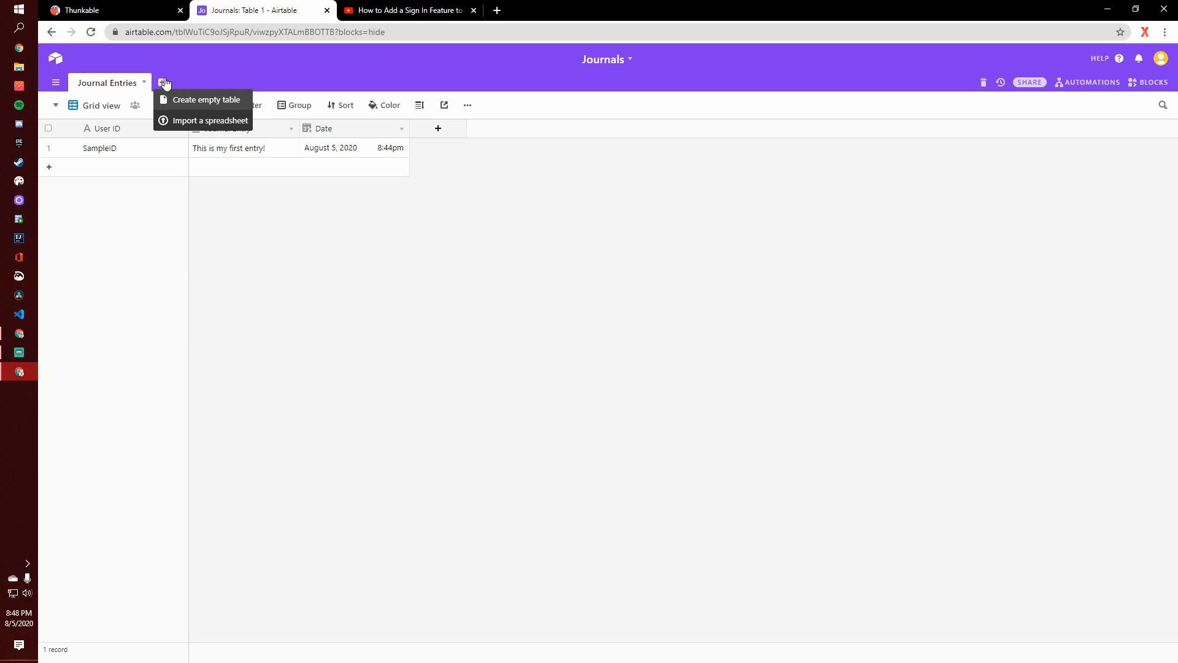
left_click(146, 56)
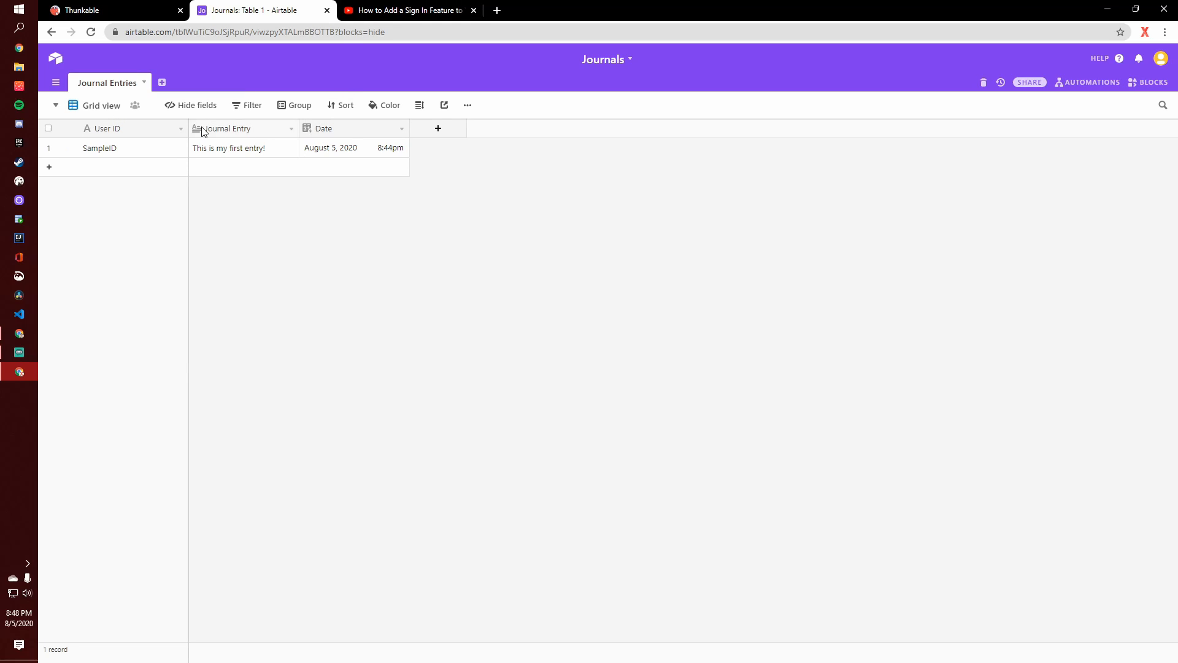
left_click(126, 85)
left_click(125, 103)
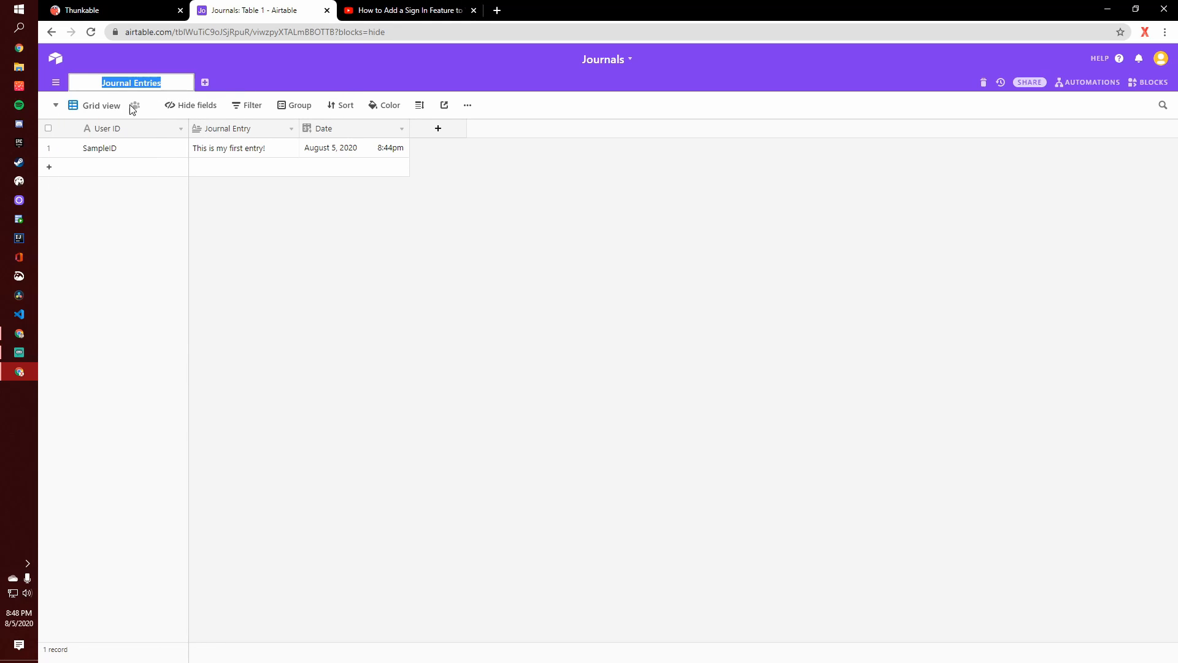
left_click(282, 253)
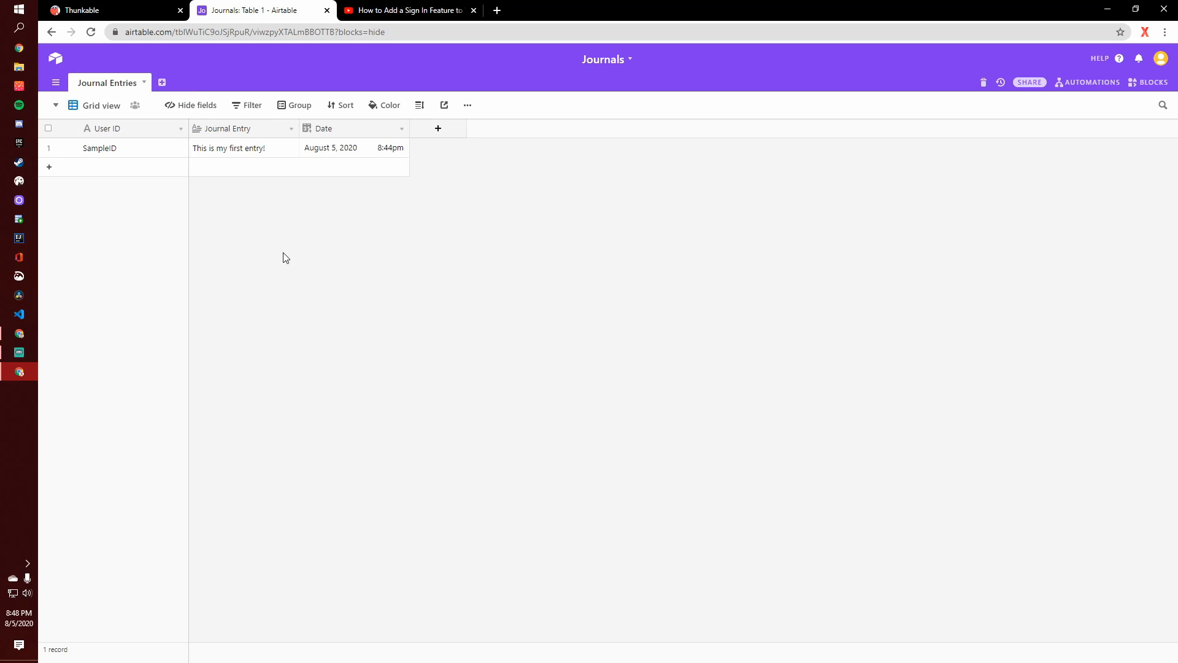
- Make the component's BaseID field active in Thunkable, and open the Journals base's API documentation from Airtable
left_click(120, 6)
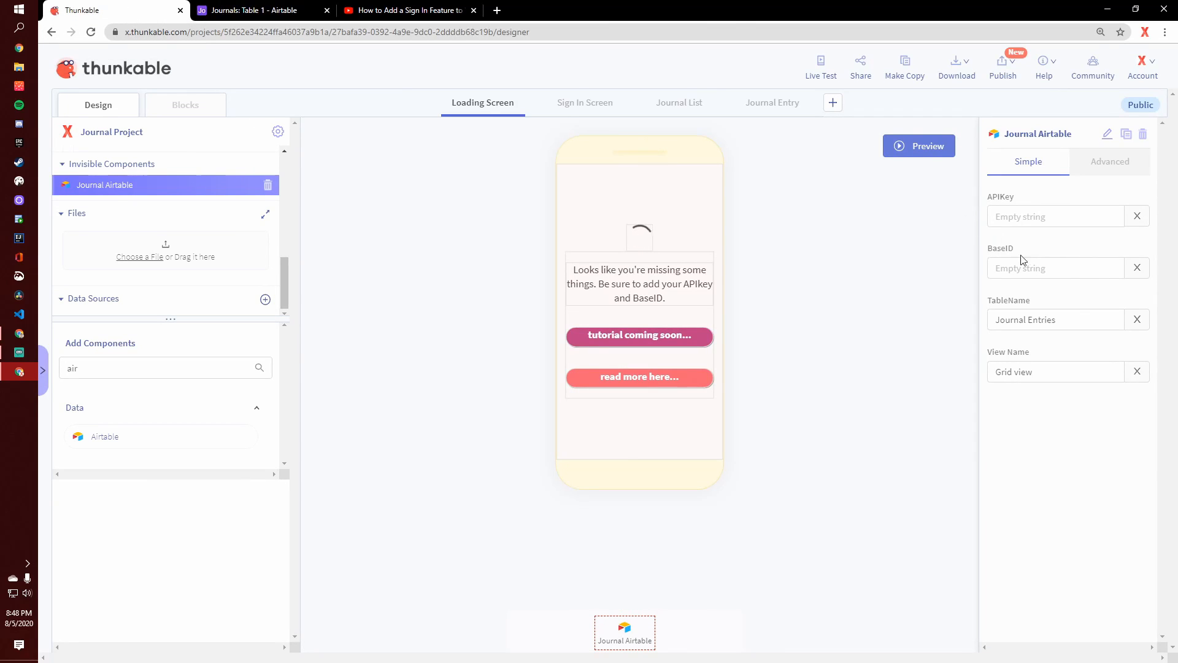
left_click(1068, 318)
left_click(1004, 260)
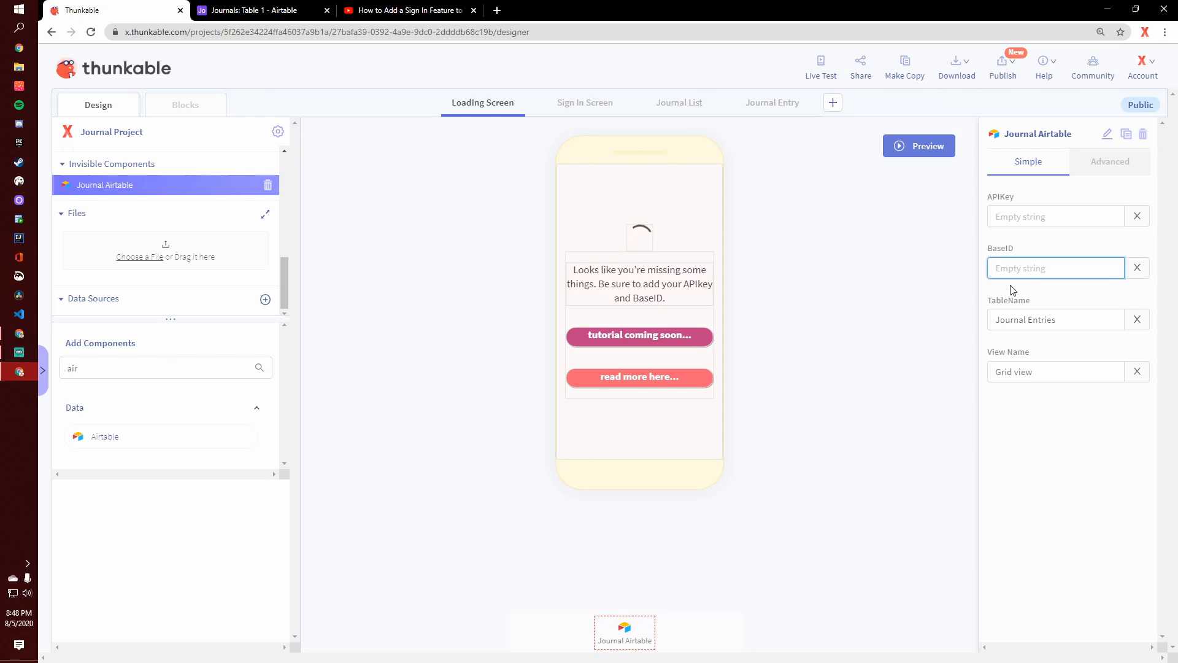
left_click(216, 6)
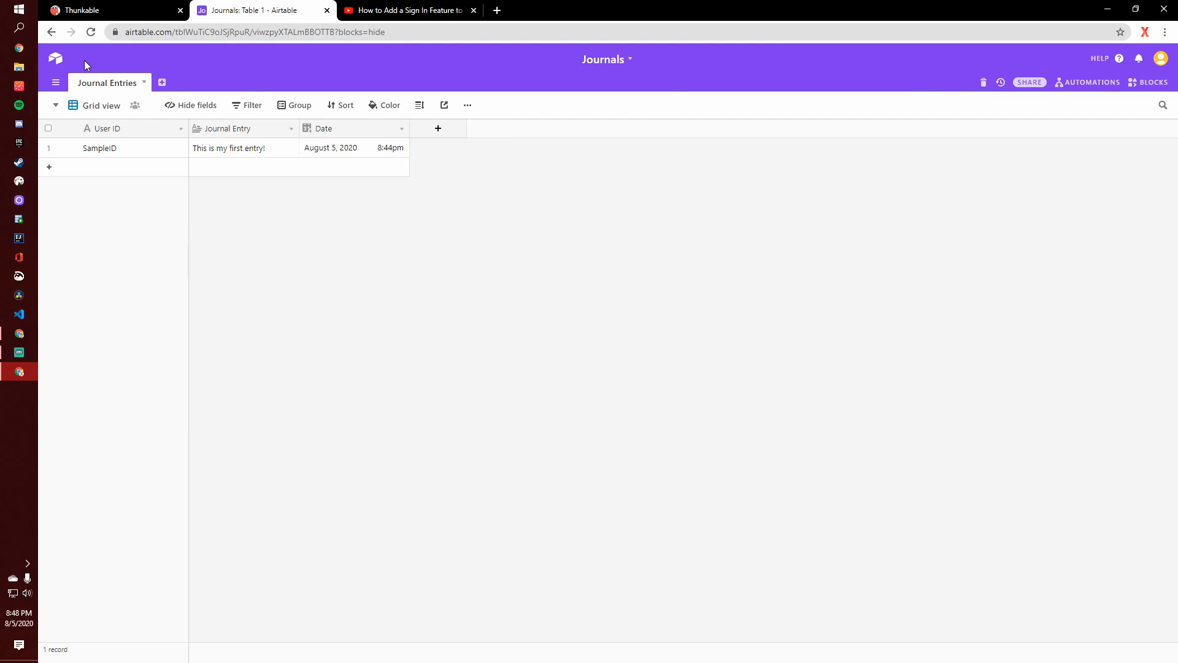
left_click(60, 64)
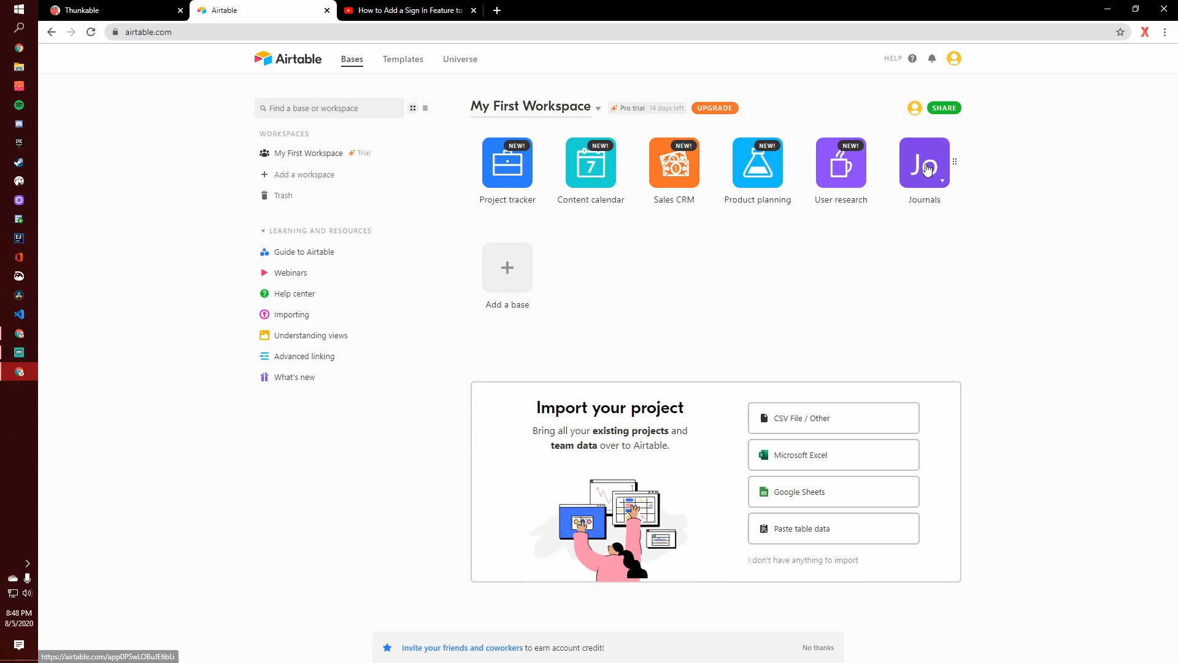
left_click(927, 169)
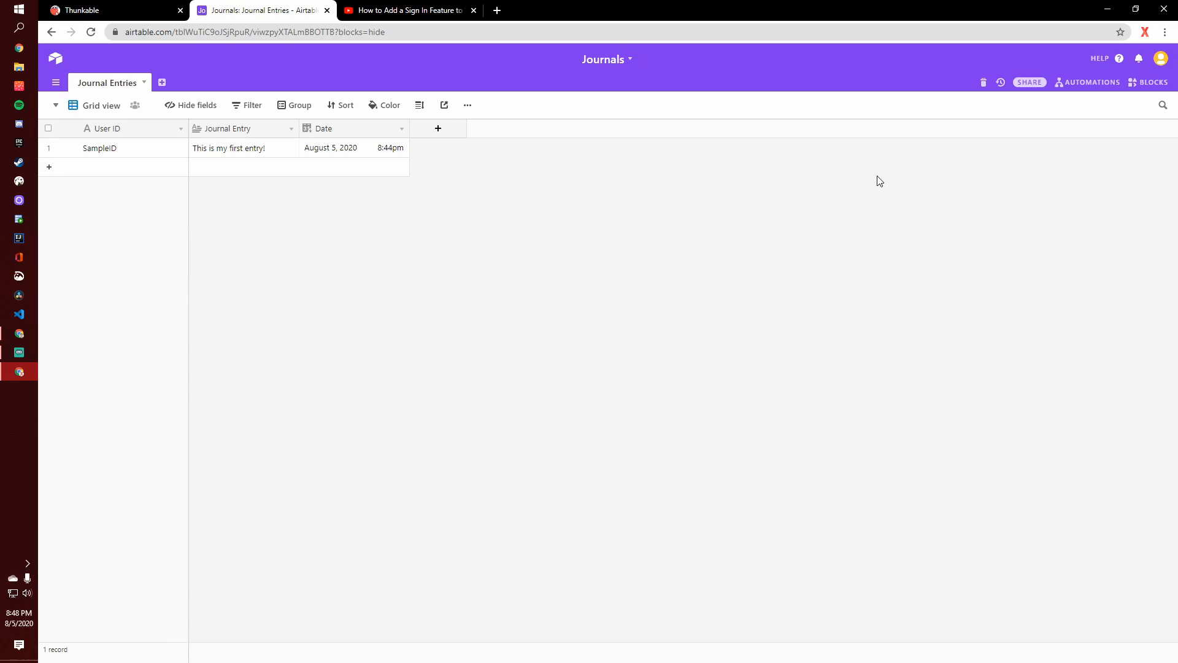
left_click(1119, 60)
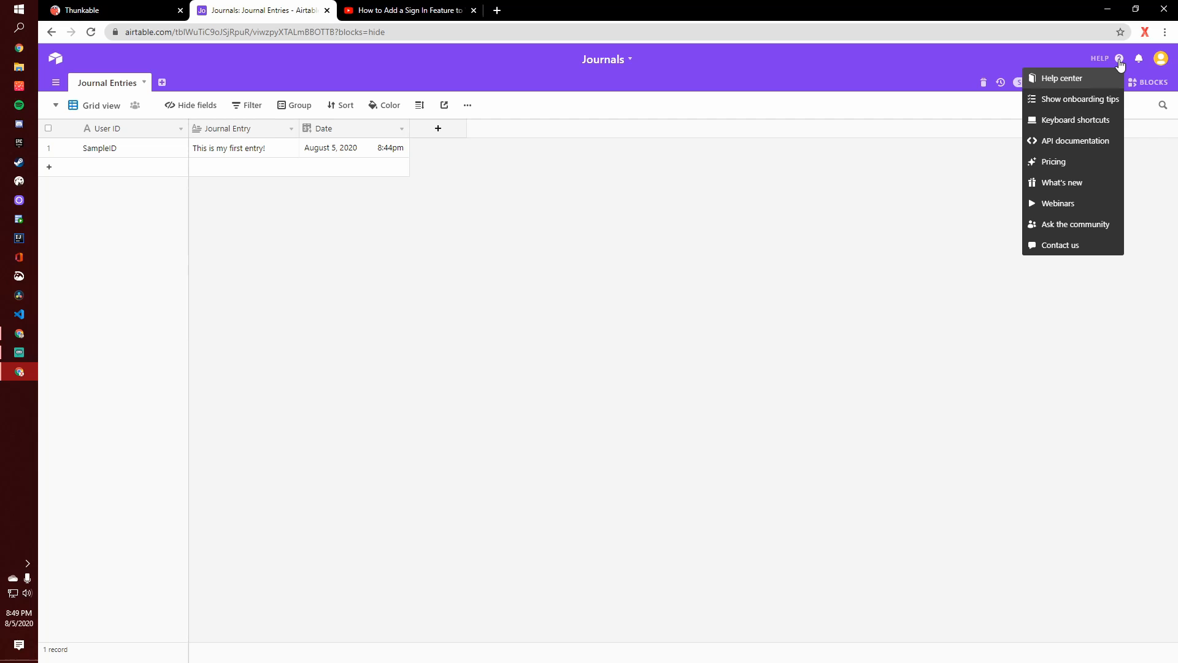
left_click(1079, 141)
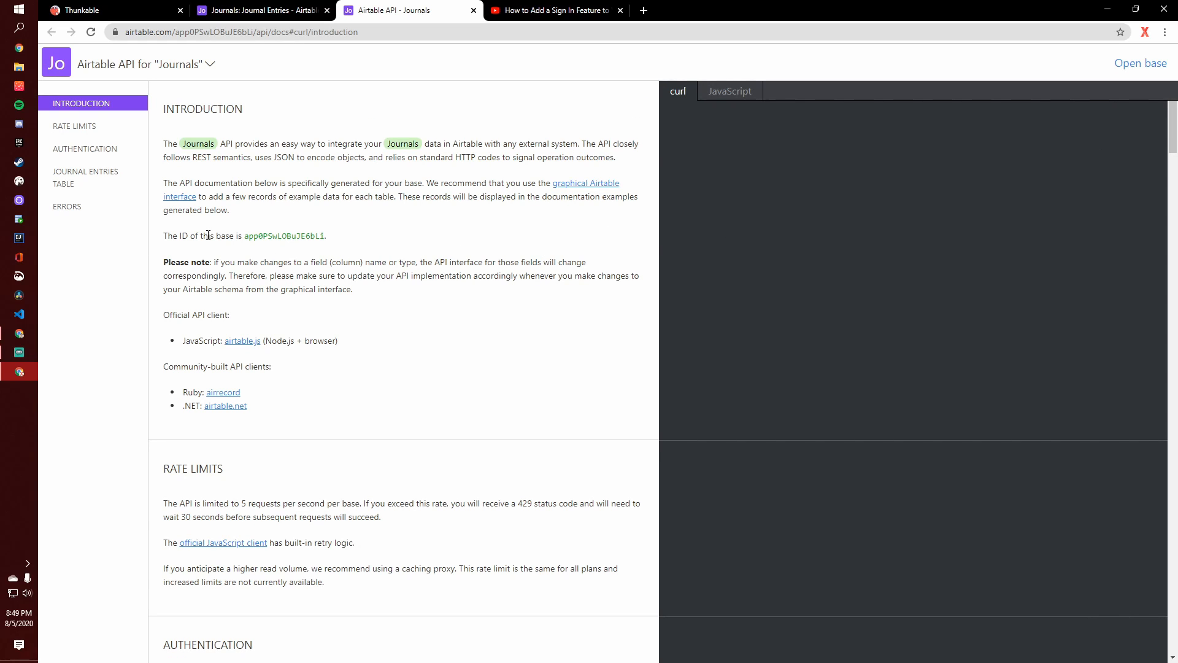
- Copy the base ID from the API documentation into the Journal Airtable component's BaseID field in Thunkable
left_click_drag(165, 234, 328, 235)
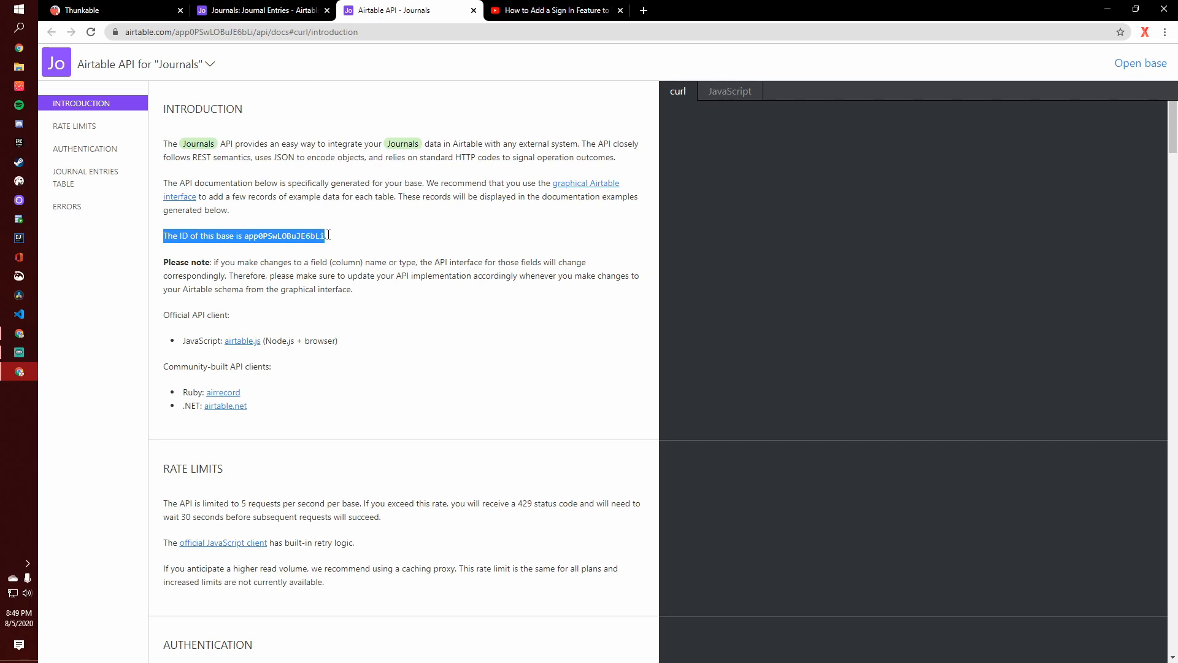
left_click(279, 237)
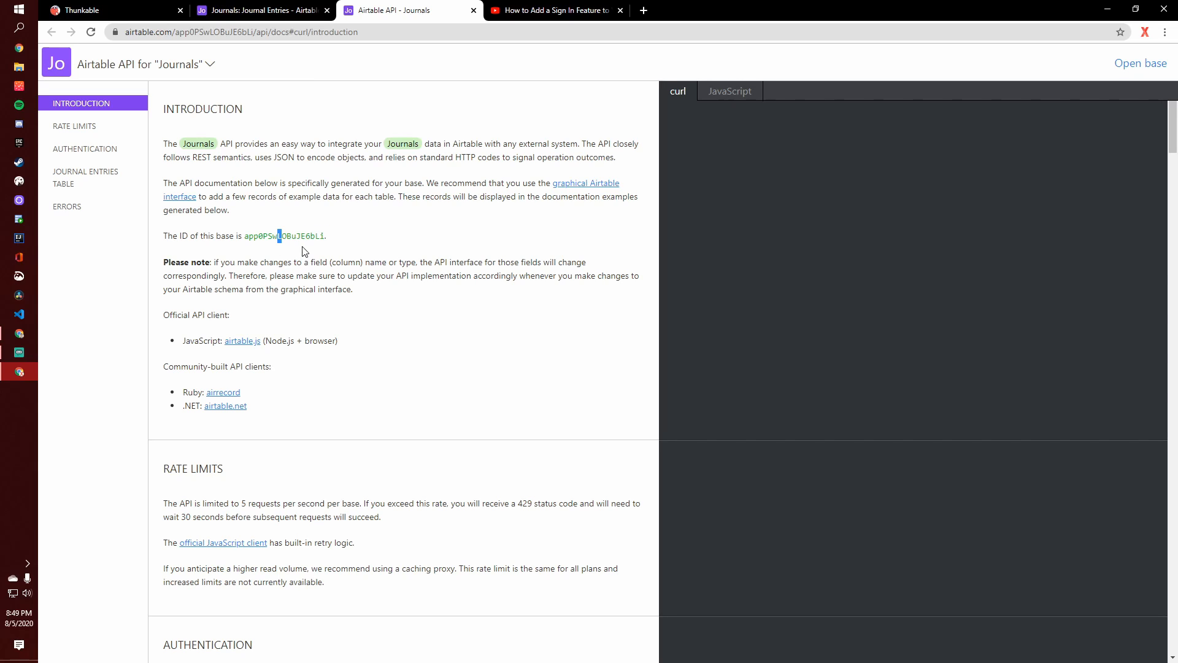
double_click(308, 237)
key("ctrl+c")
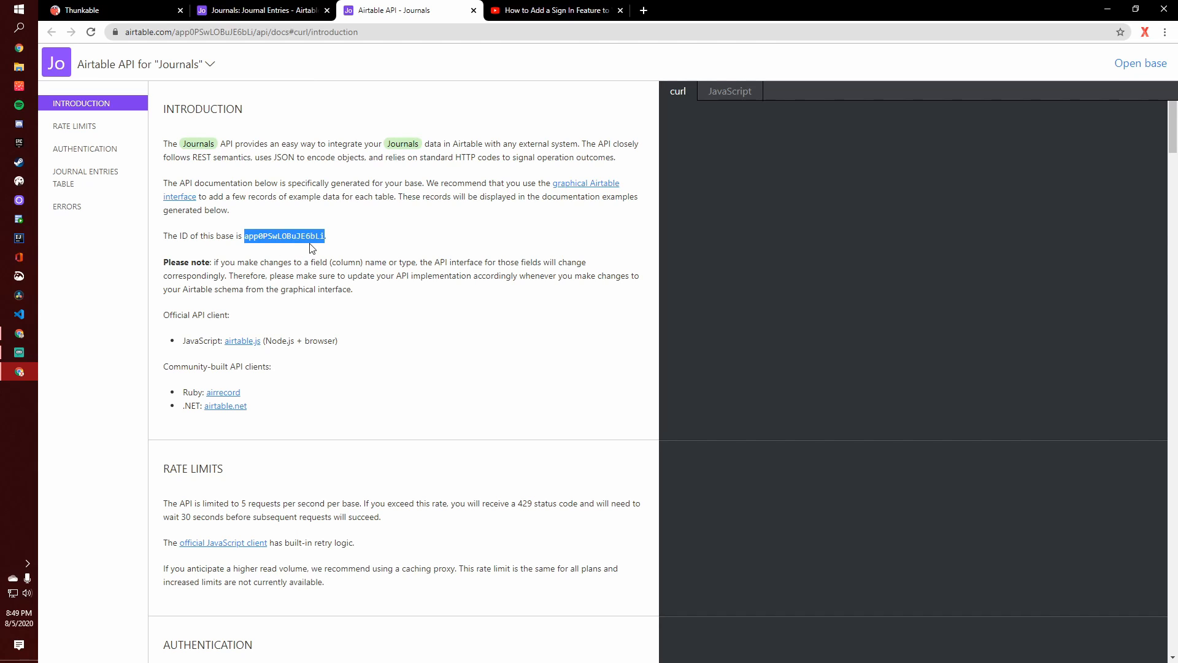
left_click(122, 11)
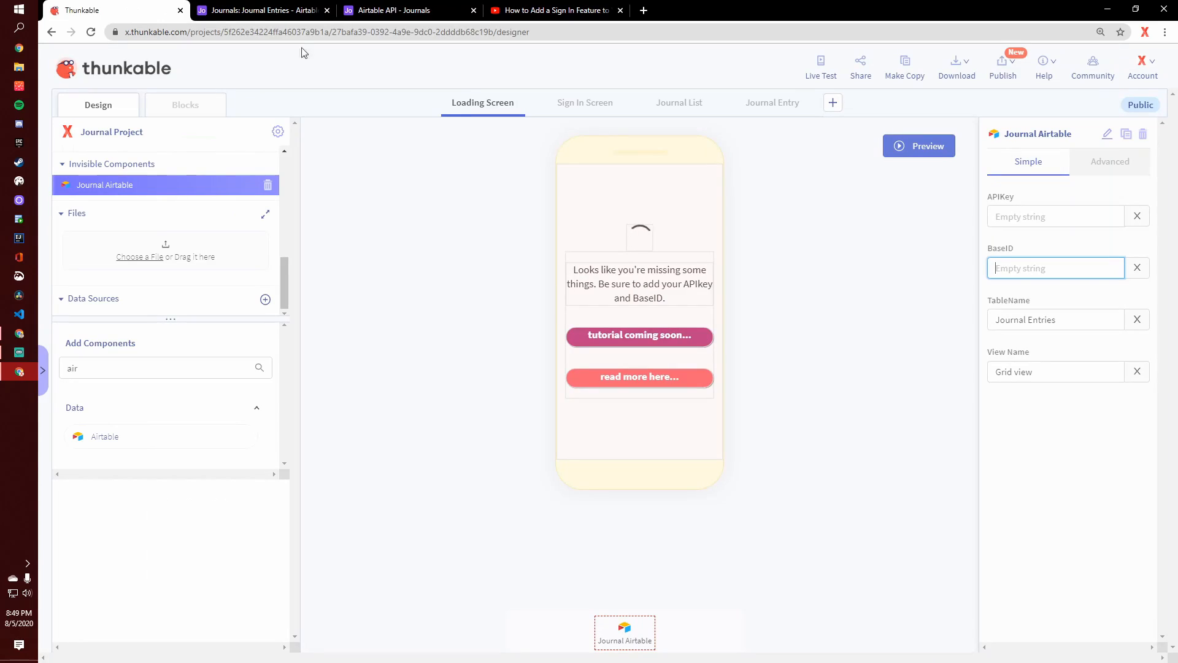
key("ctrl+v")
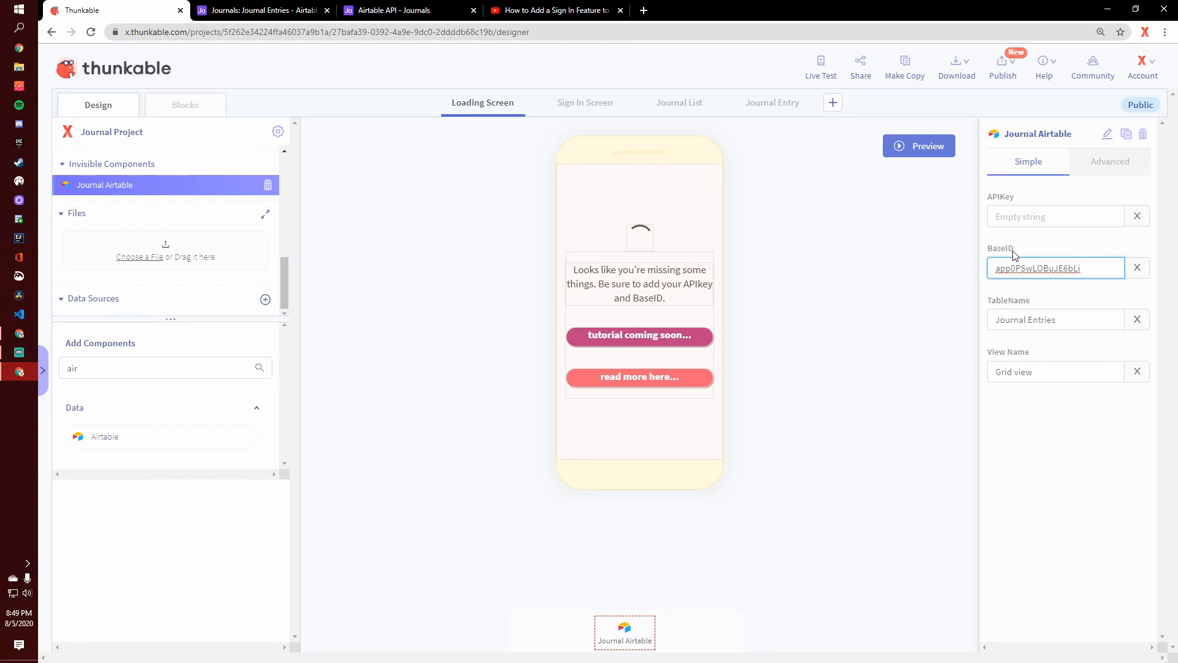
- Make the component's APIKey field active in Thunkable, and open the account overview page from Airtable
left_click(1004, 219)
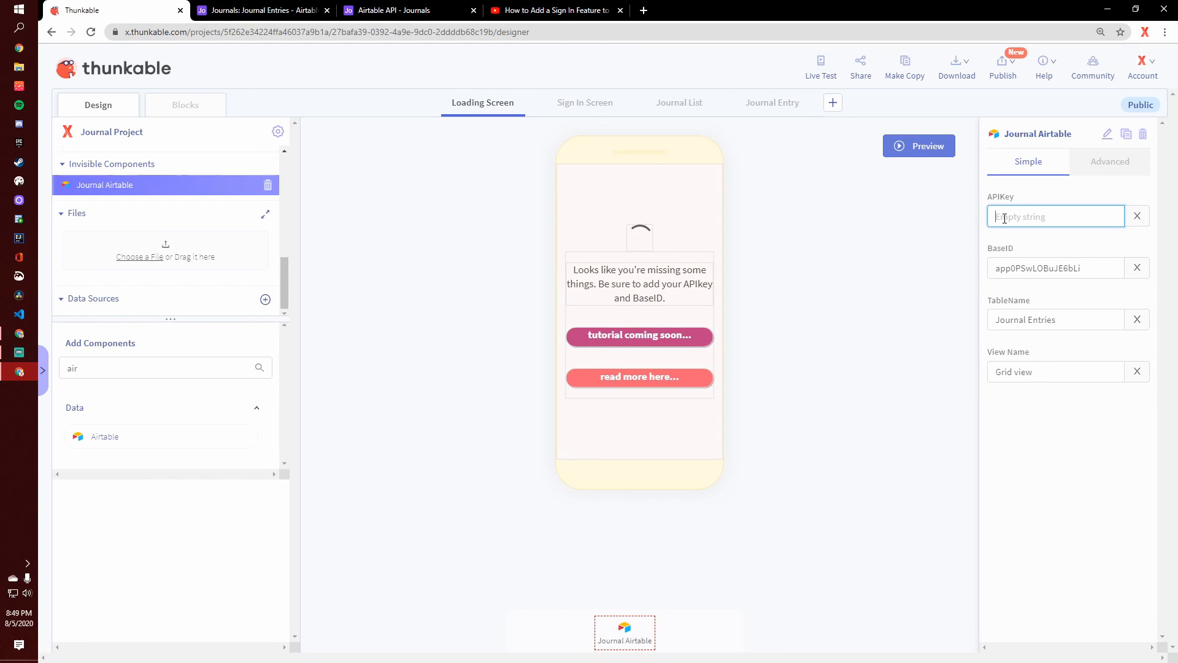
left_click(249, 6)
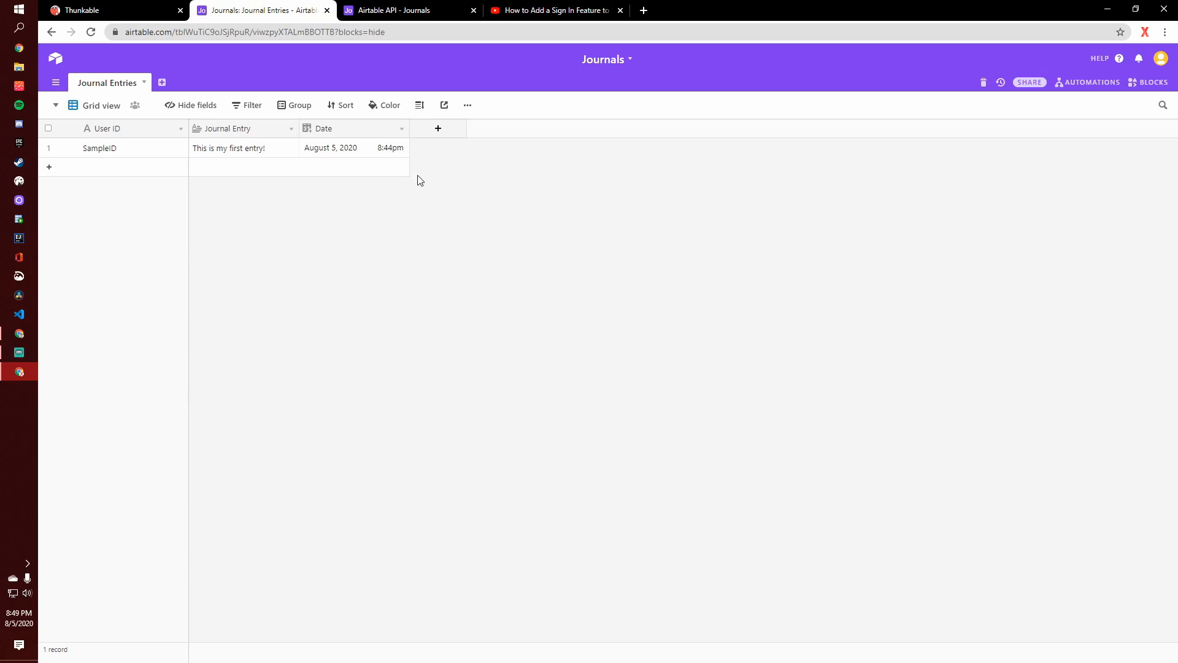
left_click(55, 58)
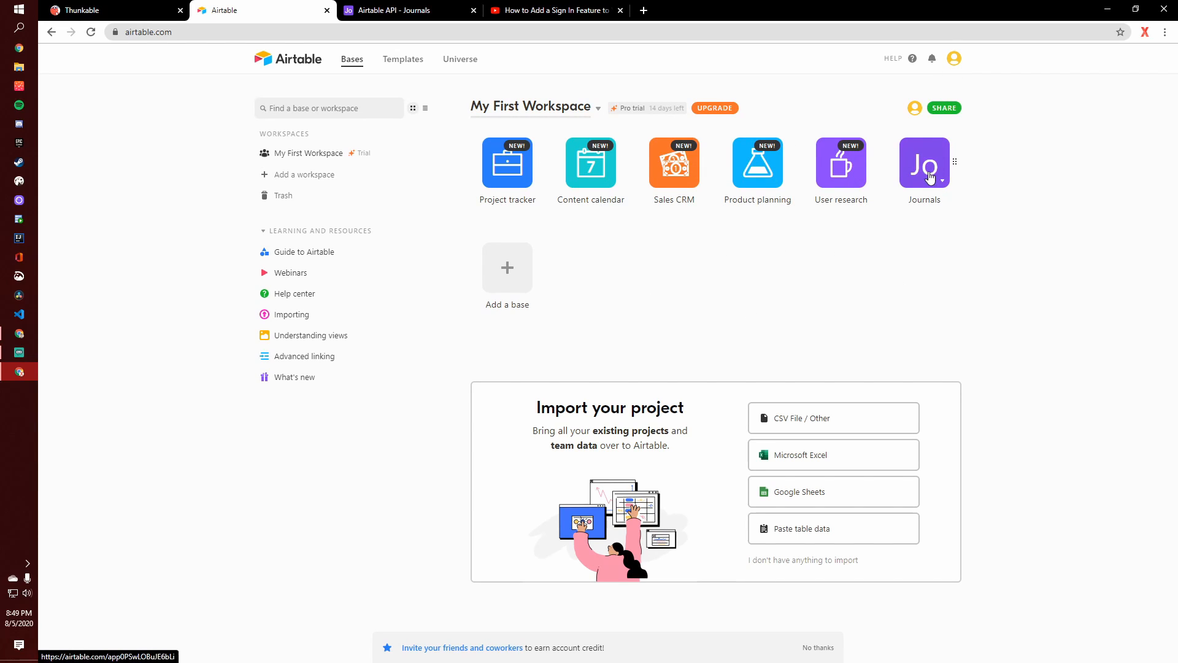
left_click(927, 172)
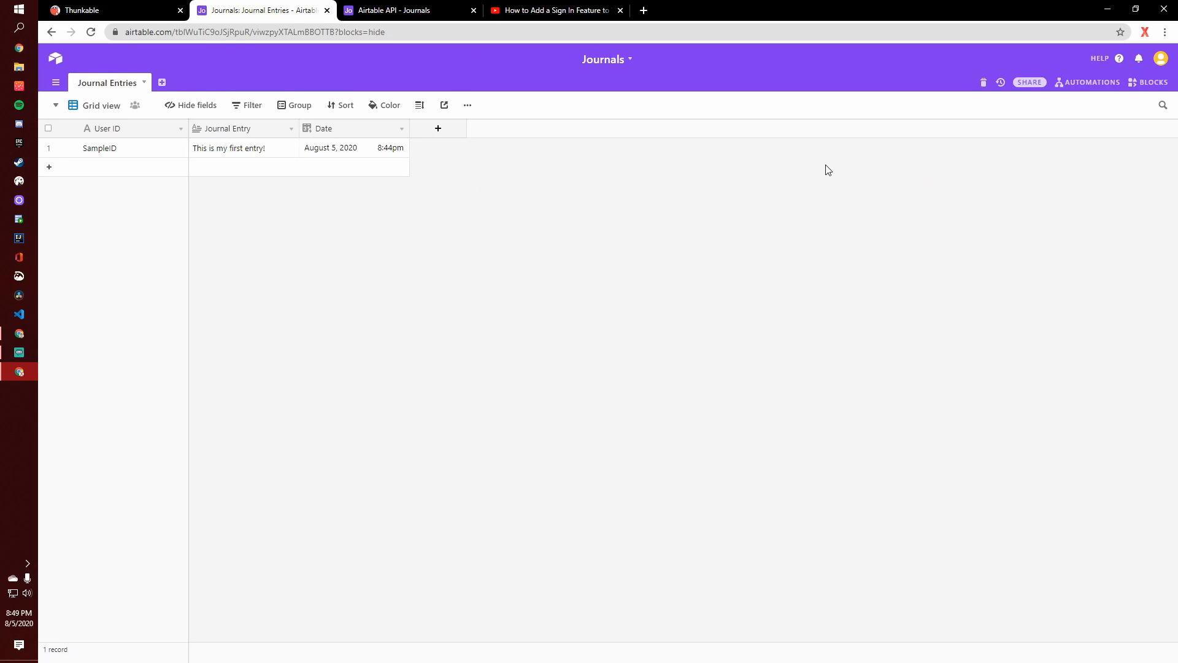
left_click(1161, 63)
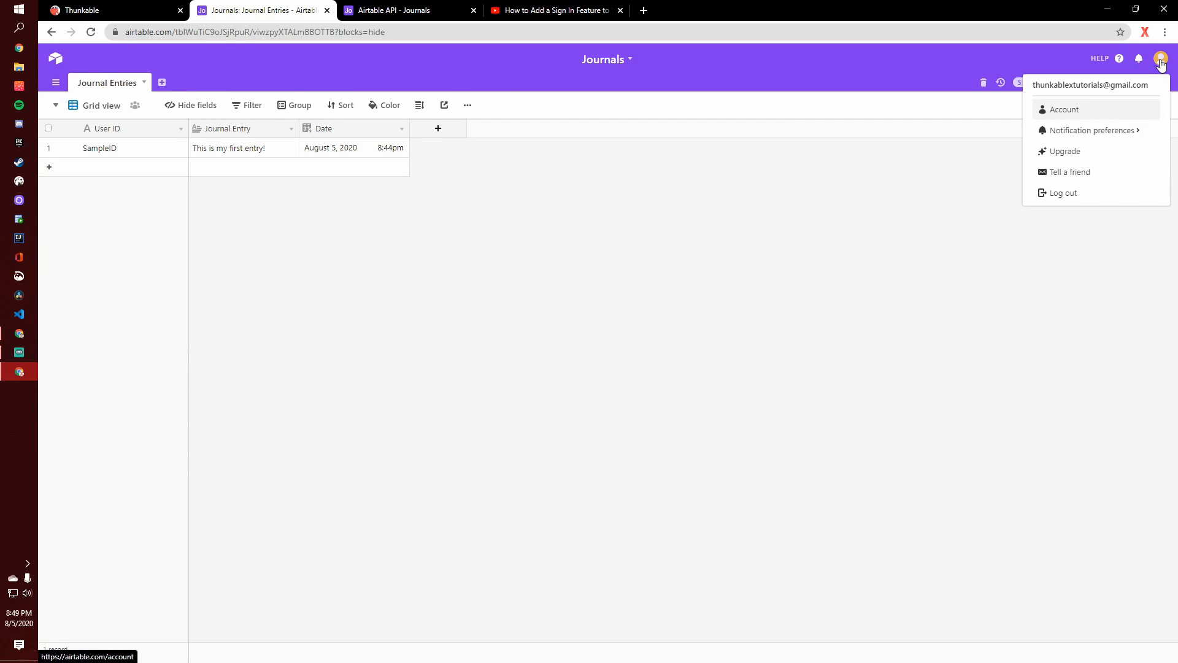
left_click(1037, 114)
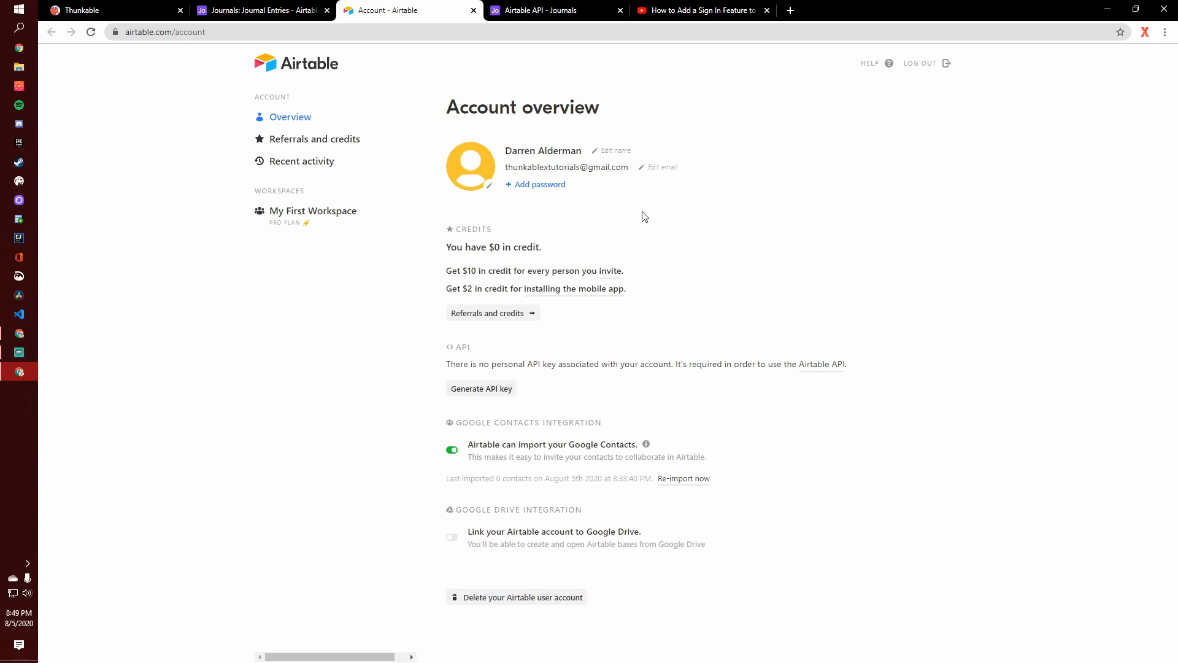
- Generate a personal API key for the Airtable account
left_click_drag(426, 353, 488, 356)
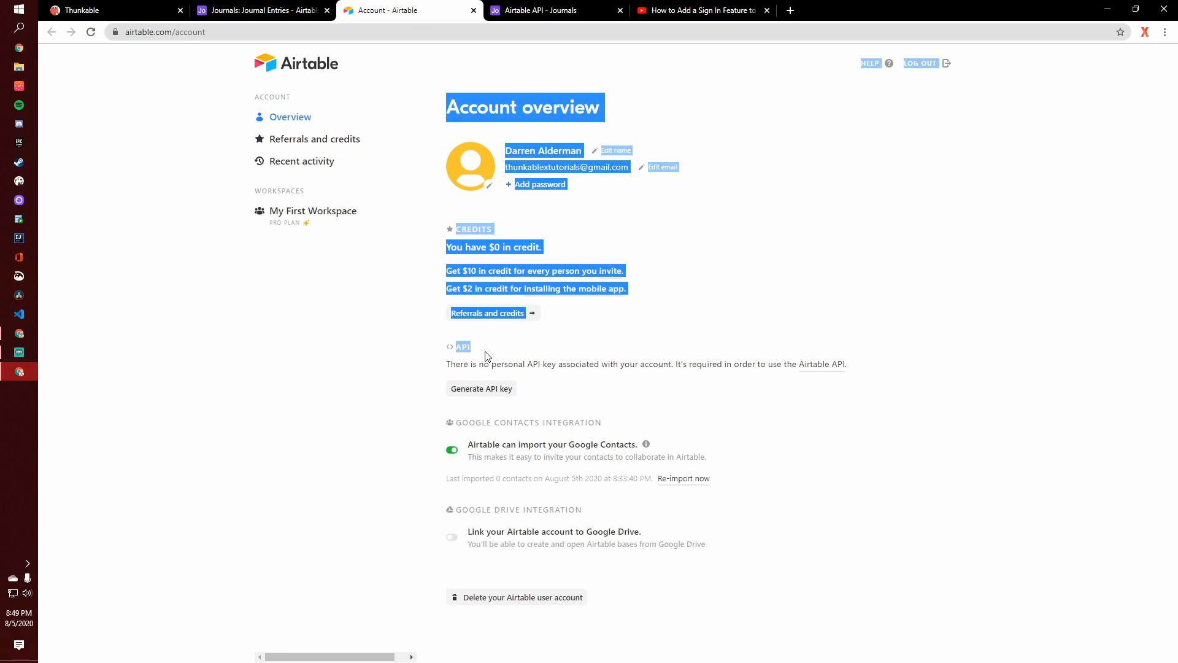
left_click(487, 356)
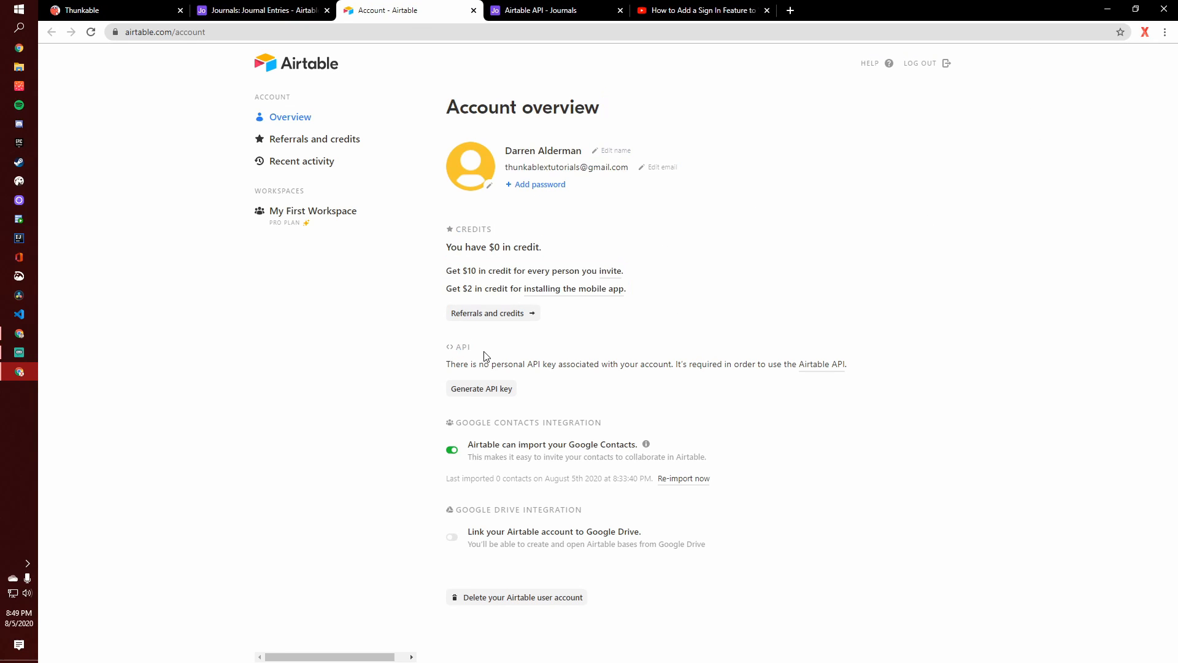
left_click(490, 397)
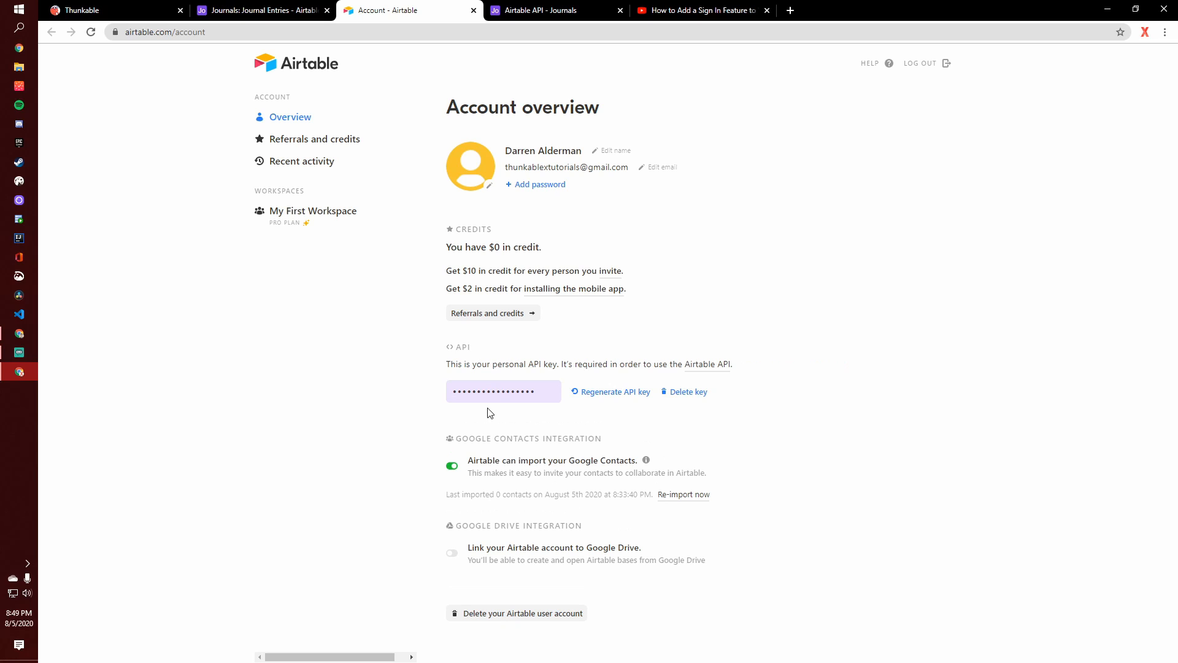
- Copy the personal API key and paste it into the Journal Airtable component's APIKey field in Thunkable
left_click(552, 395)
key("ctrl+c")
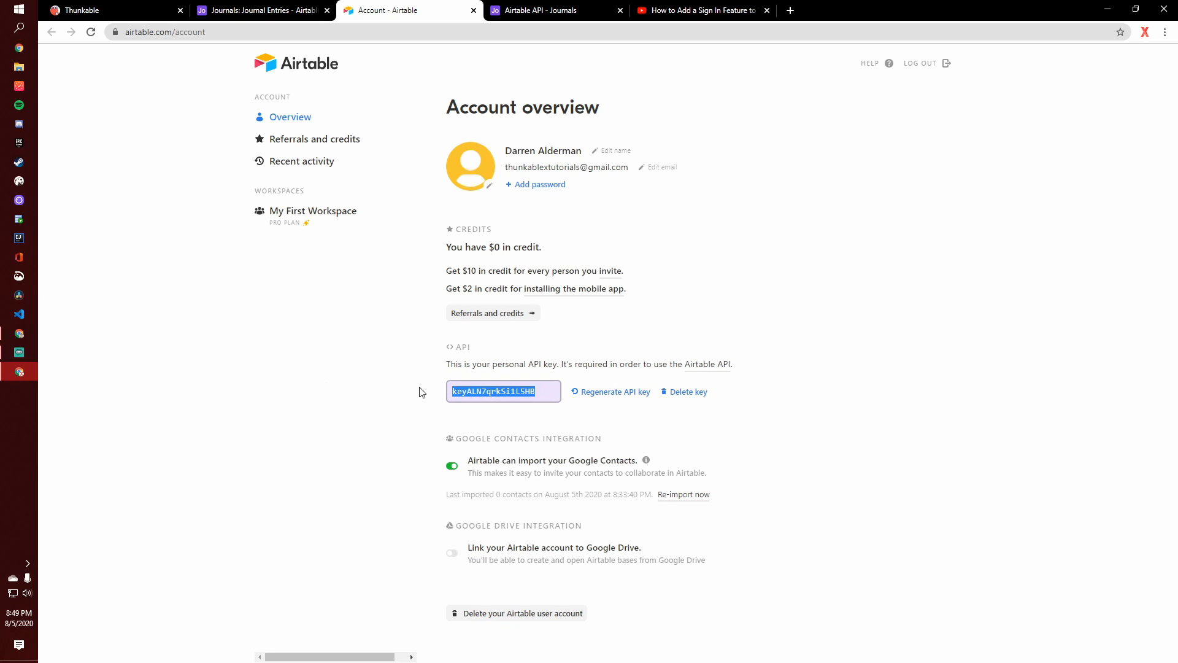
left_click(401, 392)
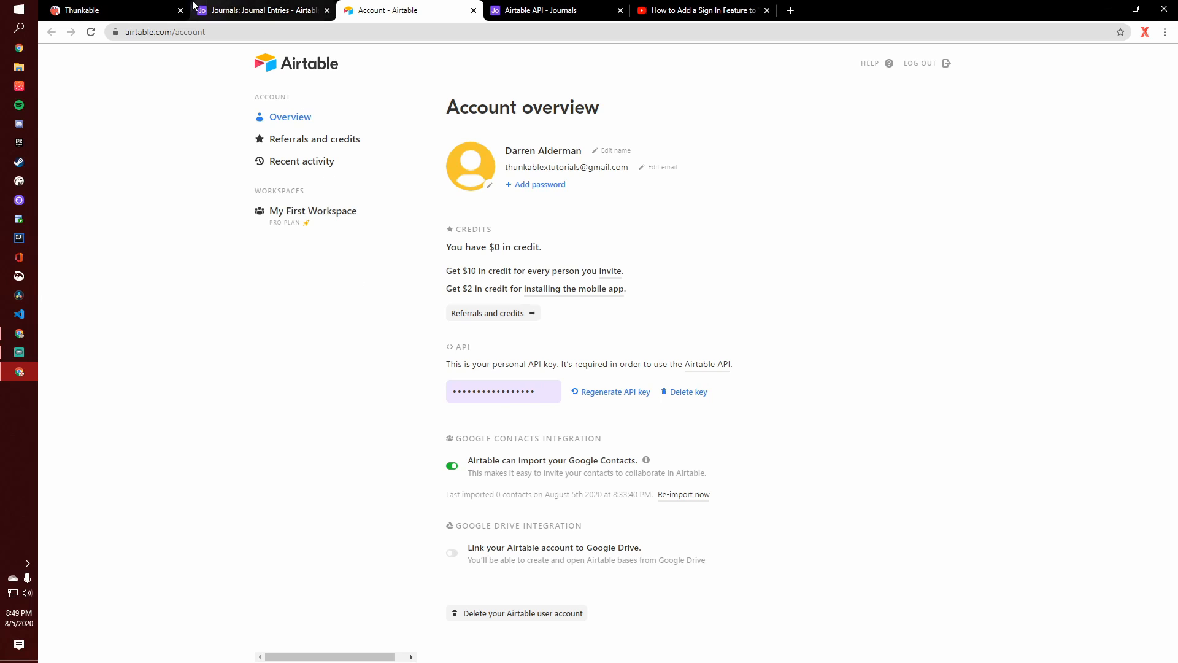
left_click(161, 8)
key("ctrl+v")
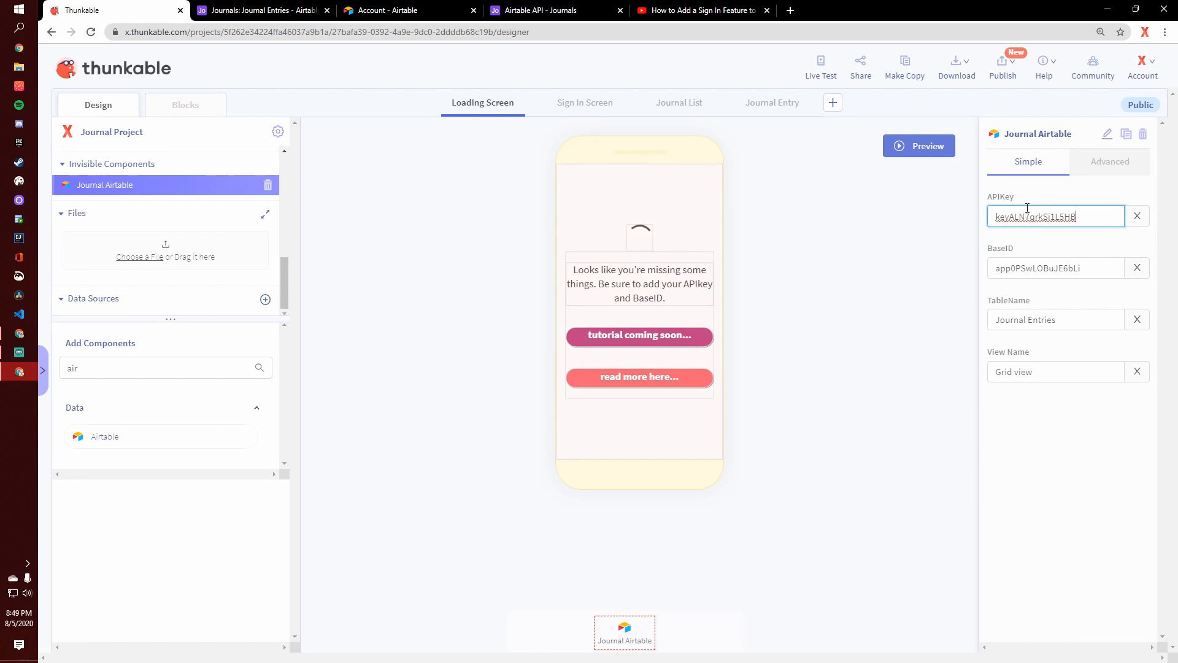
key("Return")
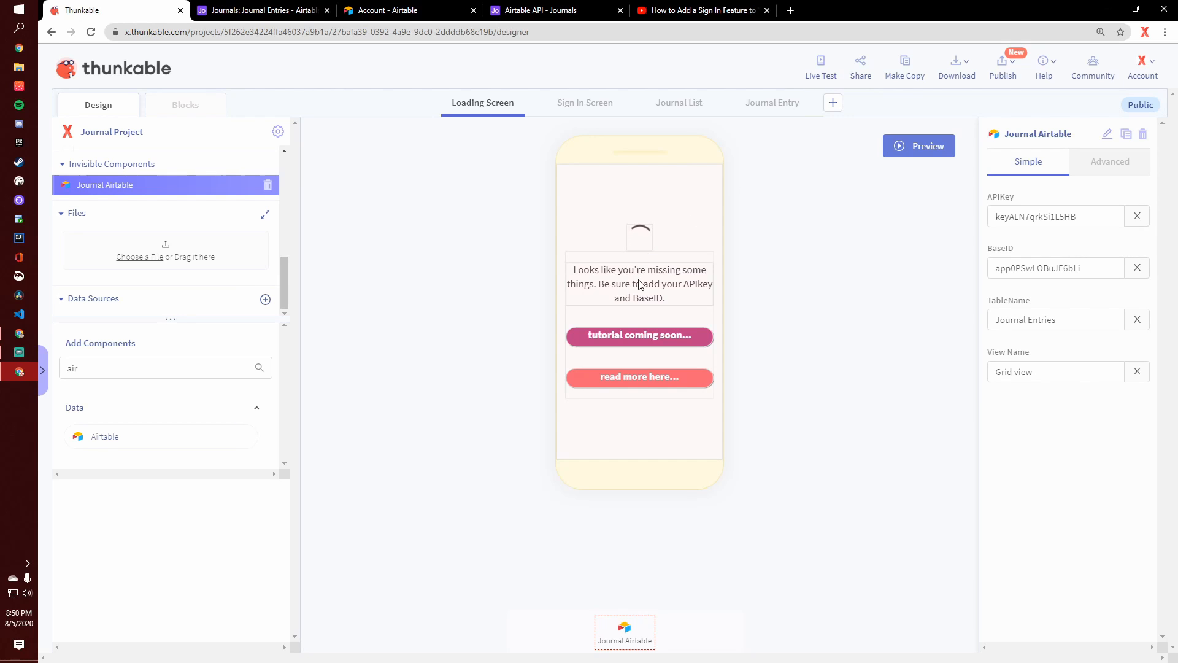
- Open a live test of the journal app
left_click(828, 72)
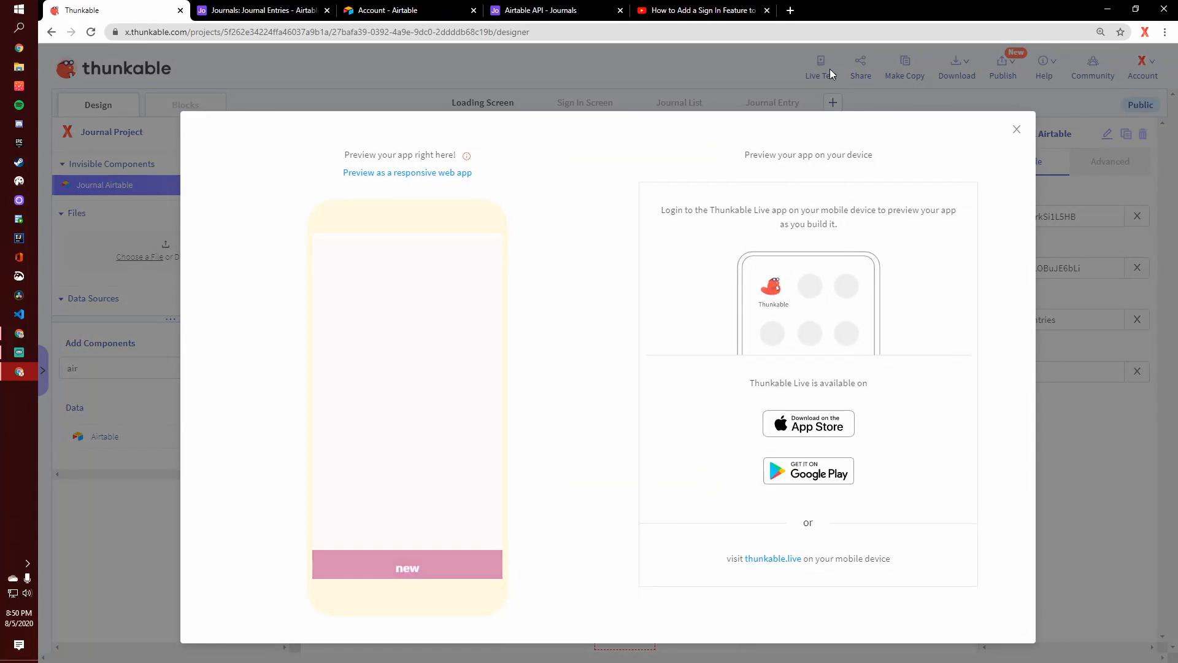